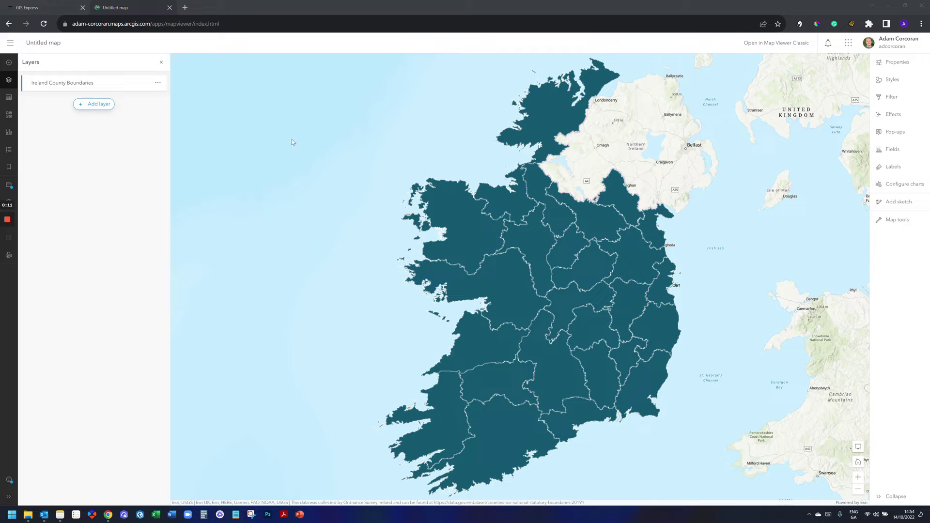
Open the symbol gallery for the Ireland County Boundaries layer's single-symbol location style.
click(887, 81)
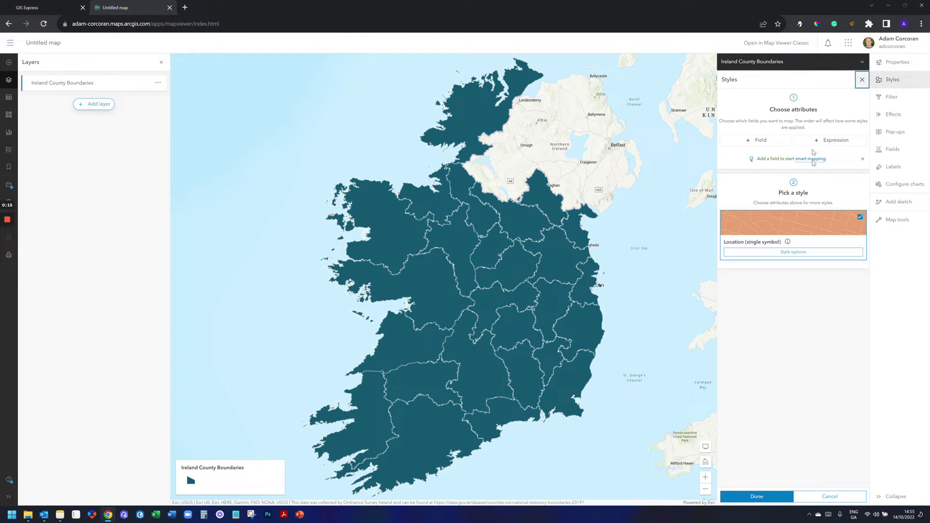
click(809, 253)
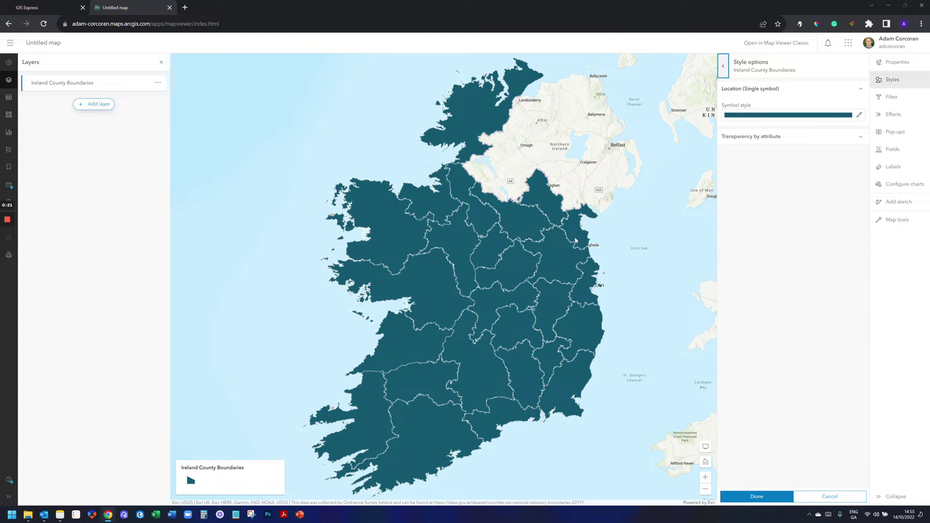
click(860, 116)
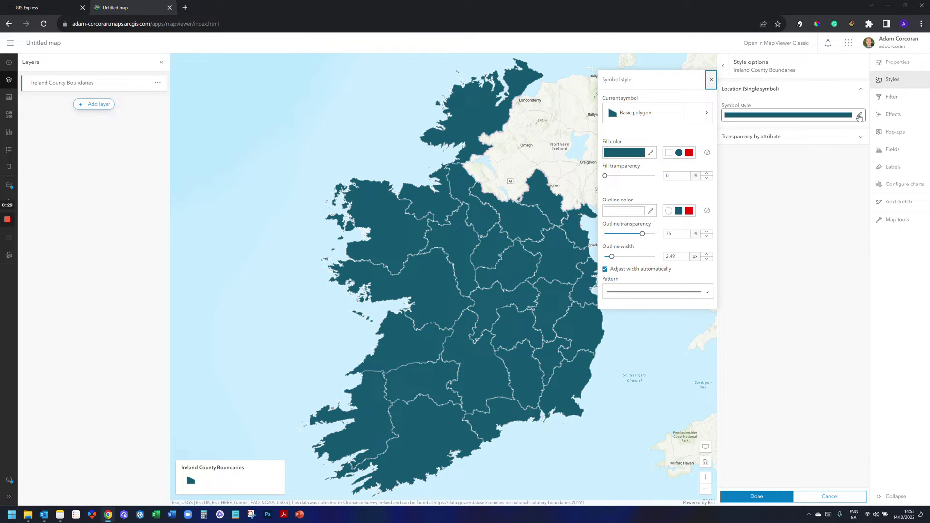
click(652, 112)
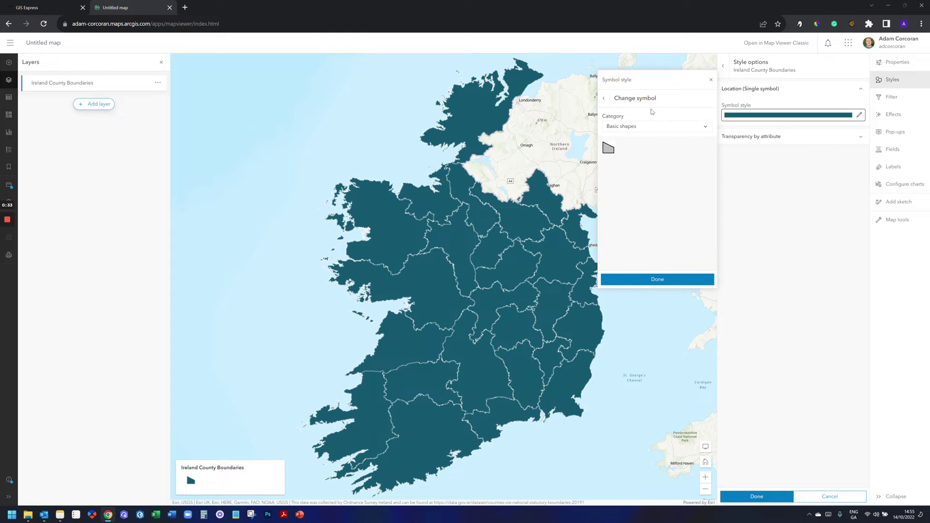
Try several Hatch Fill patterns on the counties and apply the square grid pattern.
click(699, 128)
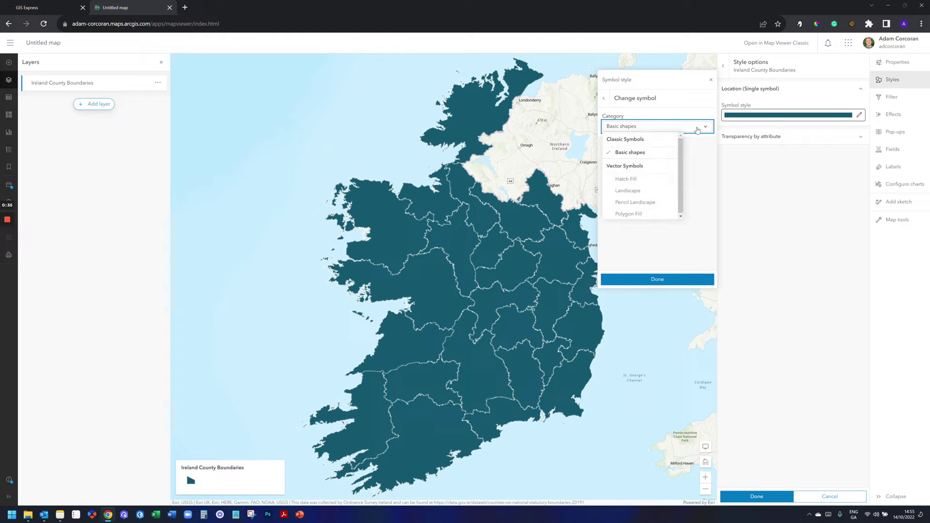
click(646, 179)
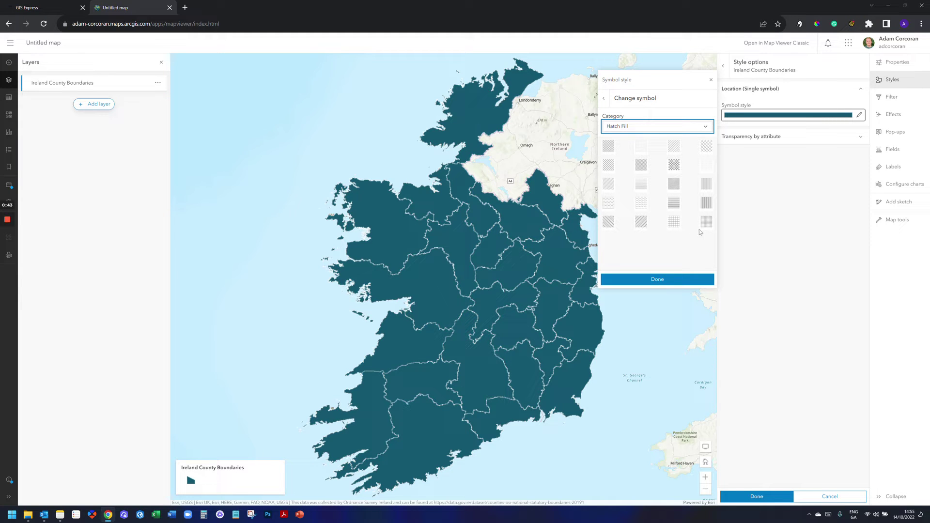
click(707, 147)
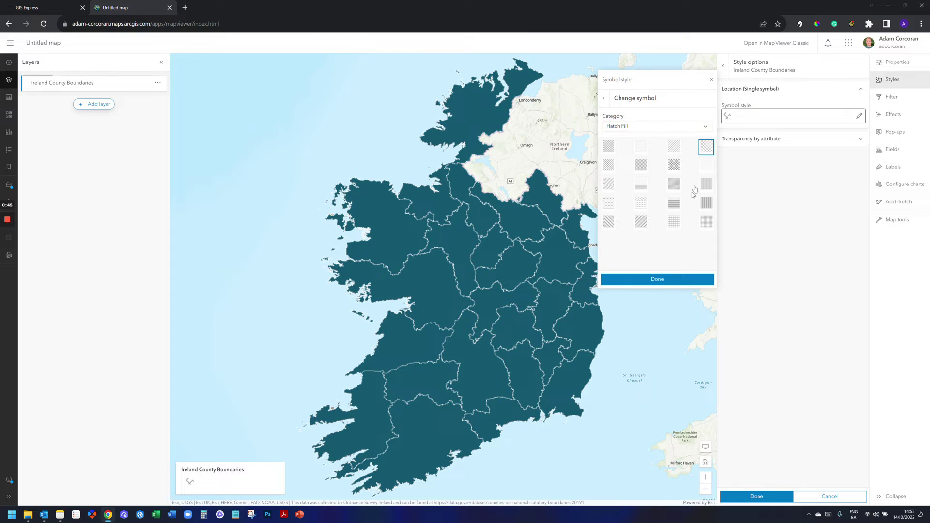
click(675, 151)
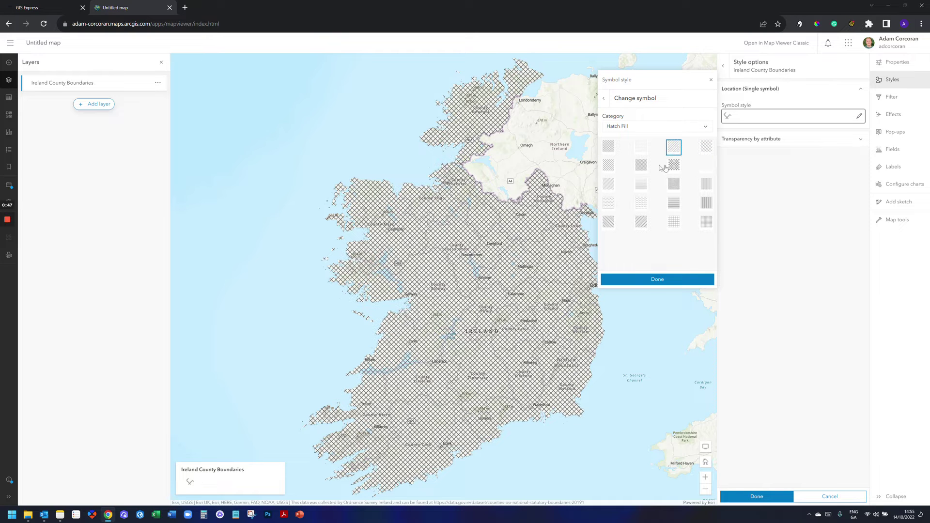
click(641, 167)
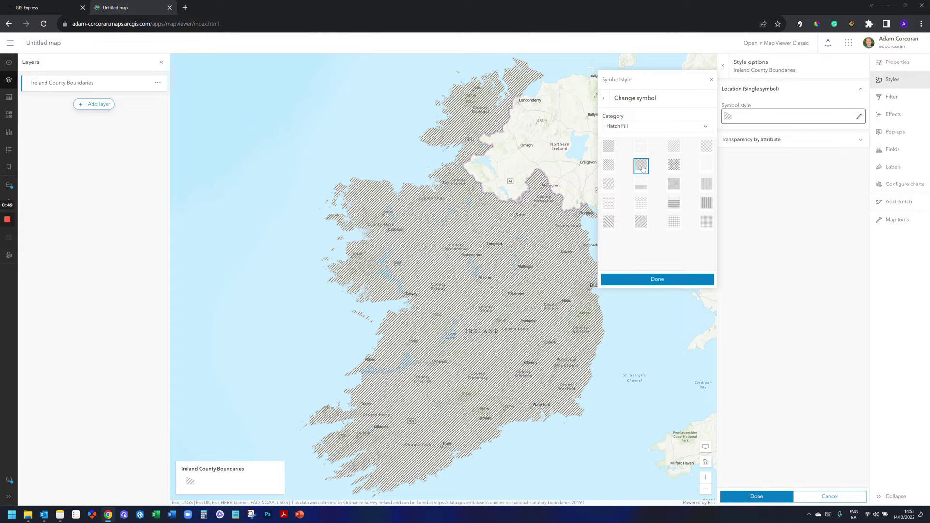
click(609, 187)
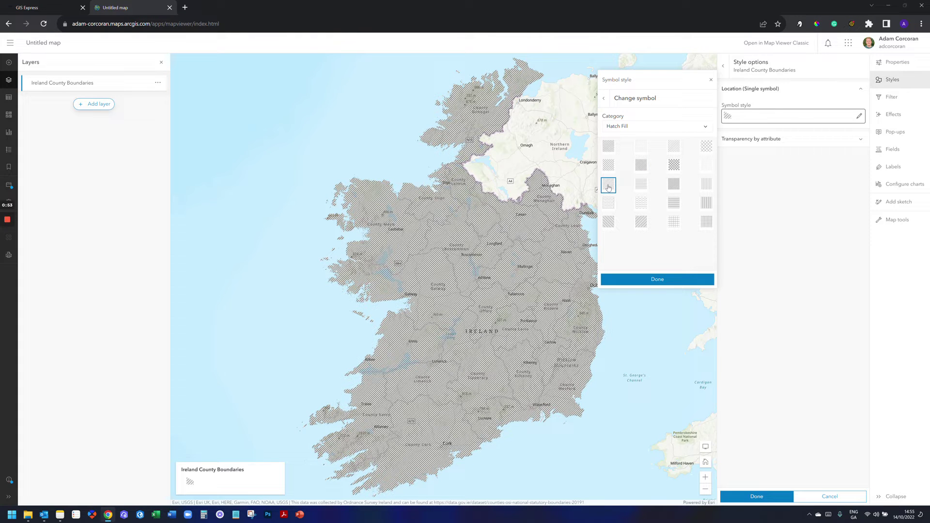
click(608, 207)
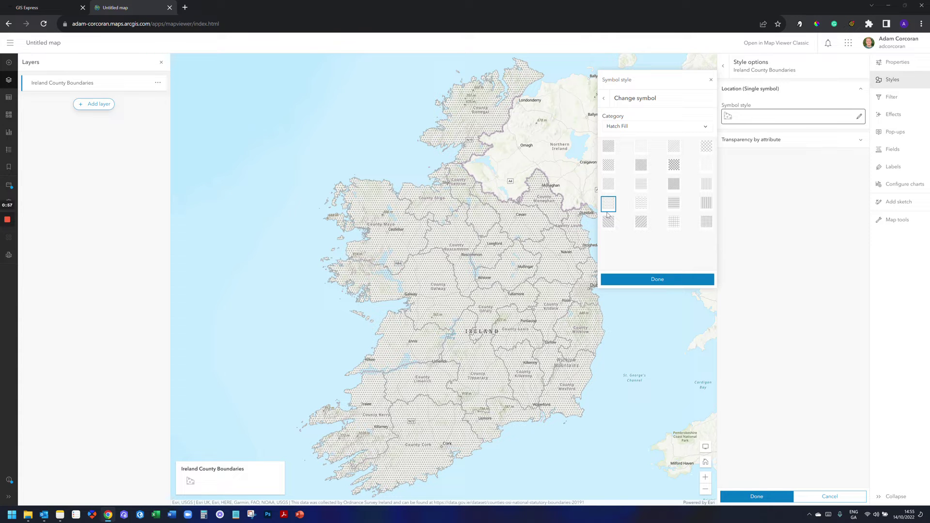
click(641, 222)
click(675, 223)
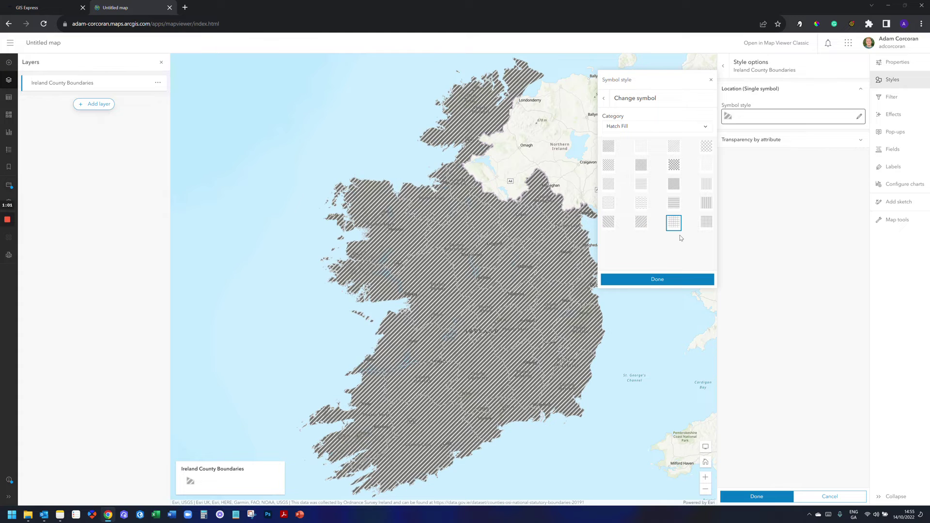
click(656, 277)
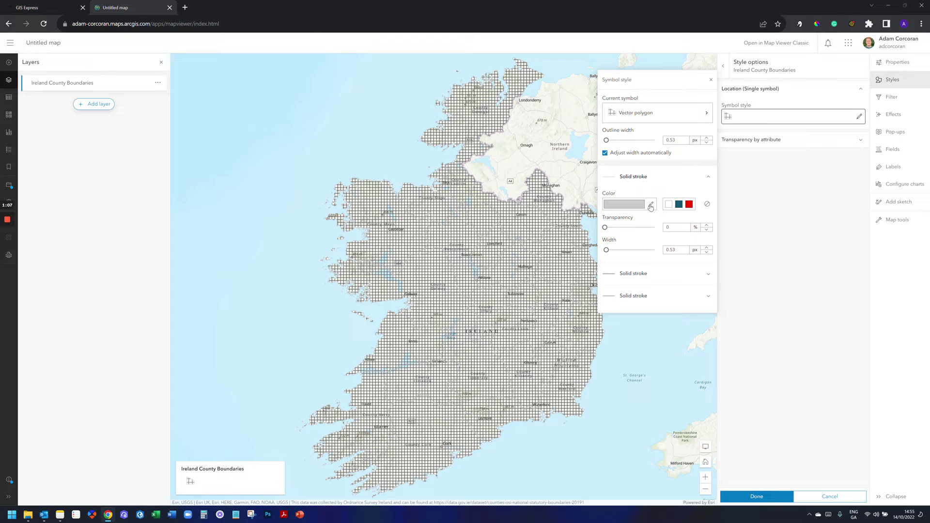
Color the hatch symbol's first solid stroke red, its second dark teal and its third red.
click(678, 204)
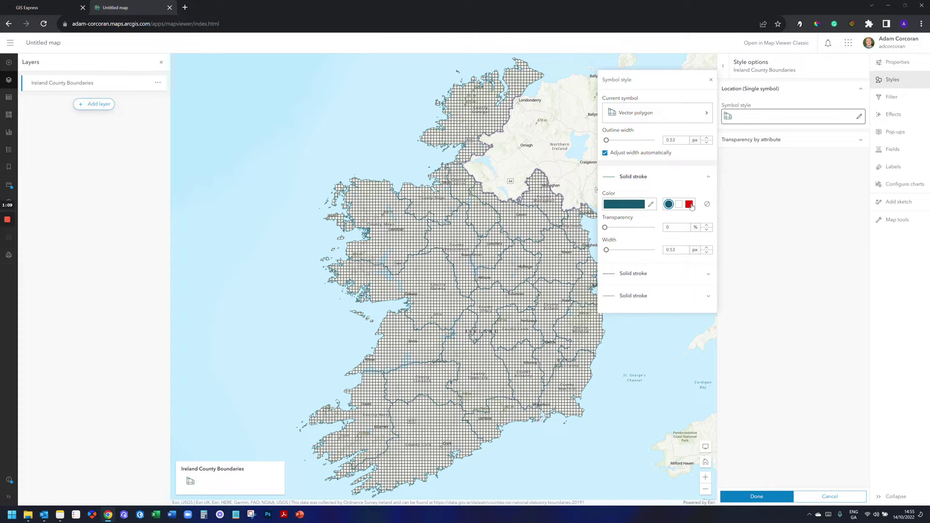
click(689, 204)
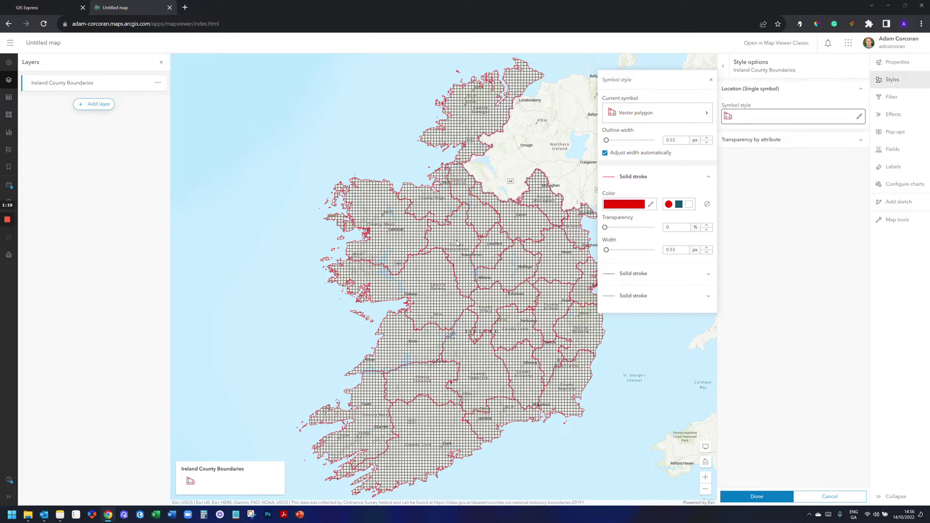
scroll(458, 244, up, 5)
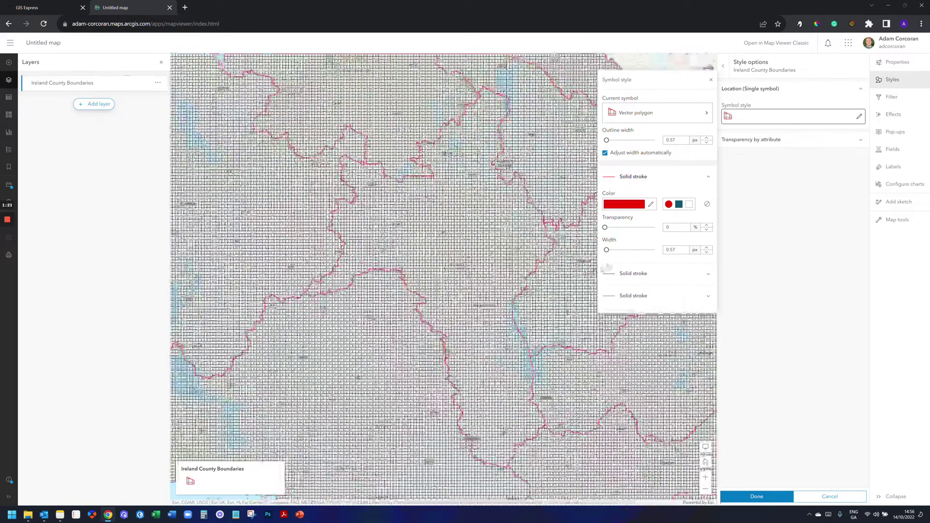
click(696, 274)
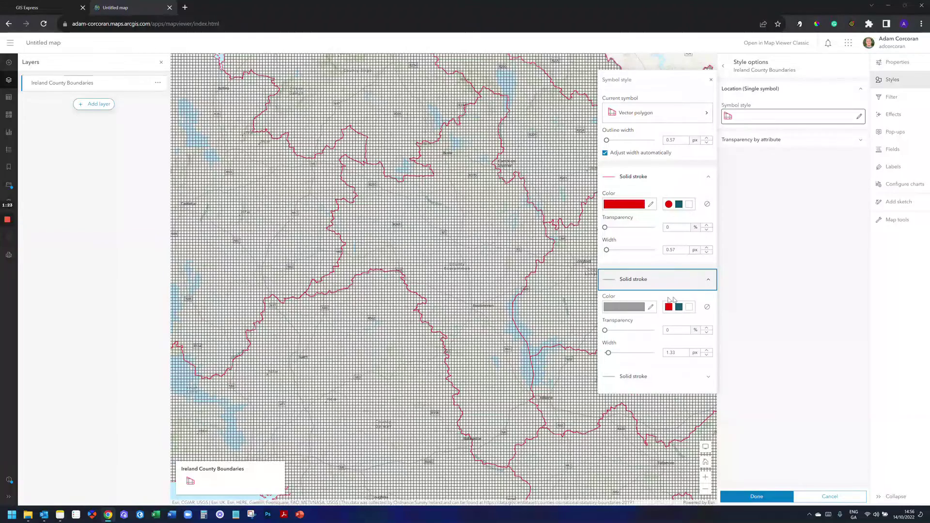
click(679, 308)
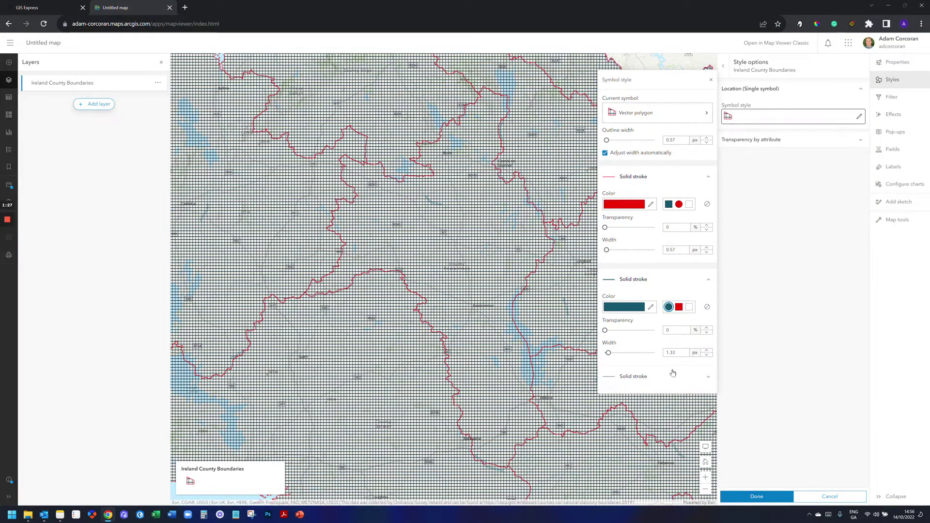
click(674, 374)
click(679, 410)
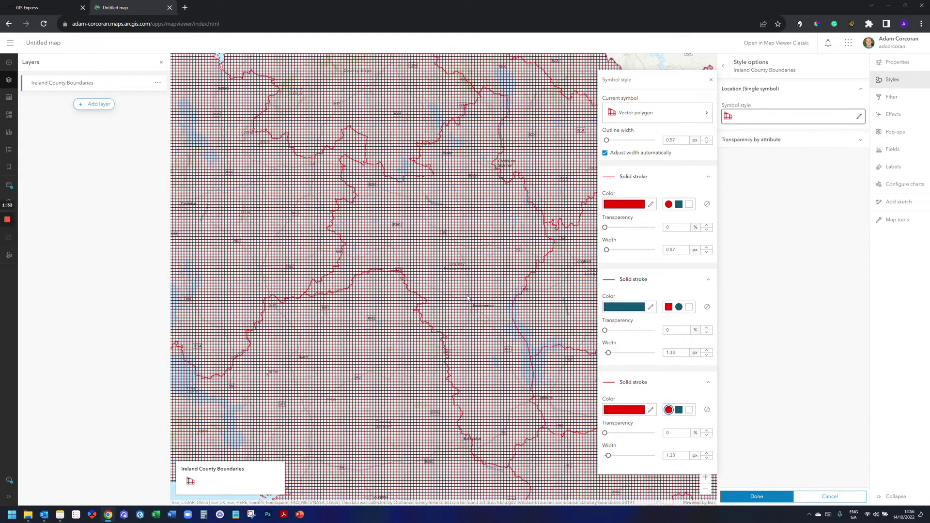
Set the transparency of the third solid stroke to 58% and of the second solid stroke to 46%.
scroll(419, 320, down, 2)
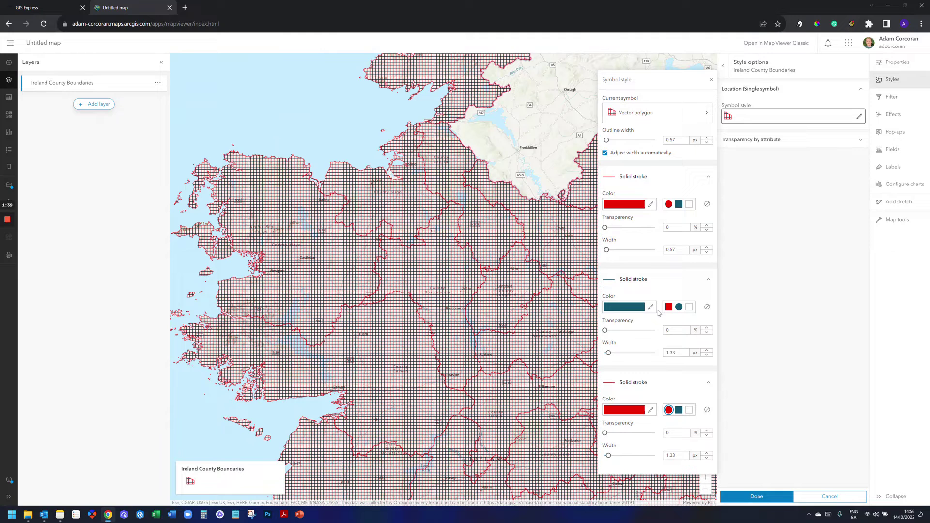
drag(606, 434, 634, 433)
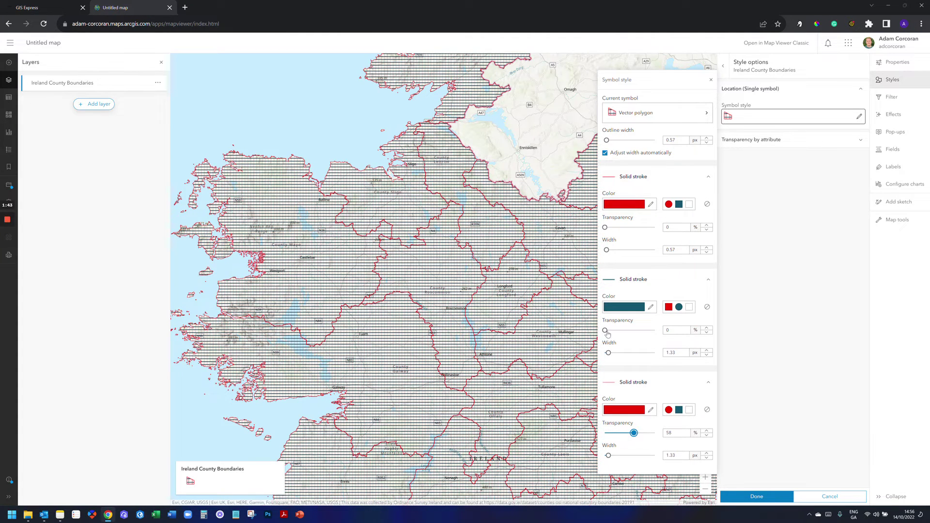
drag(606, 330, 628, 330)
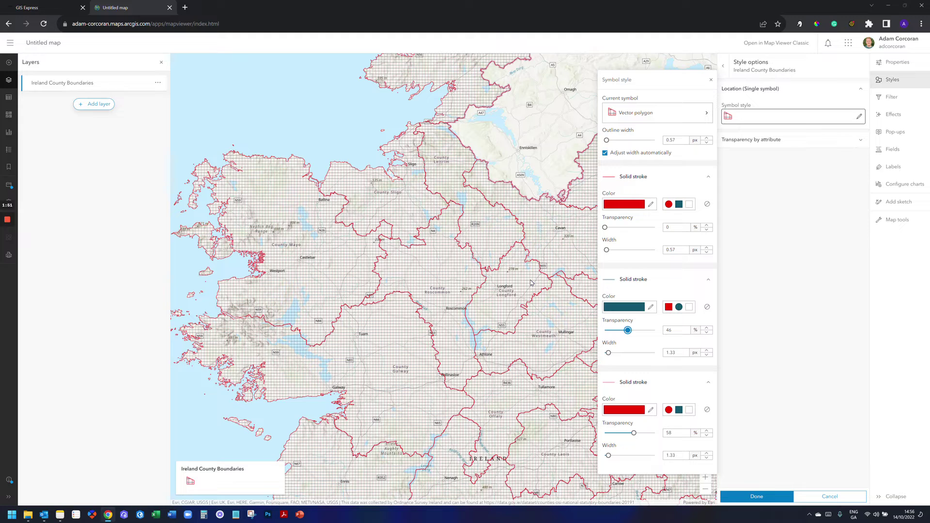
Change the symbol category to Landscape and try the bright blue pattern and the green-outlined tufted pattern.
click(699, 114)
click(648, 125)
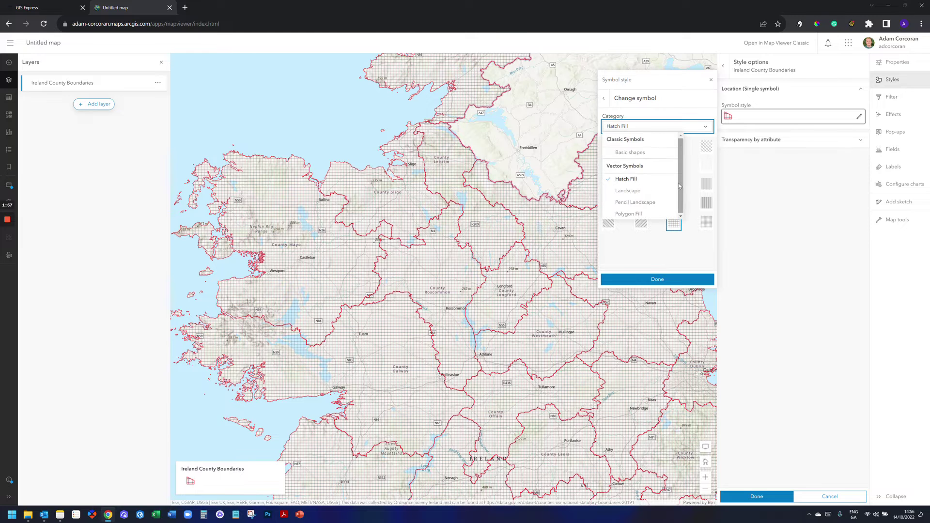
click(643, 190)
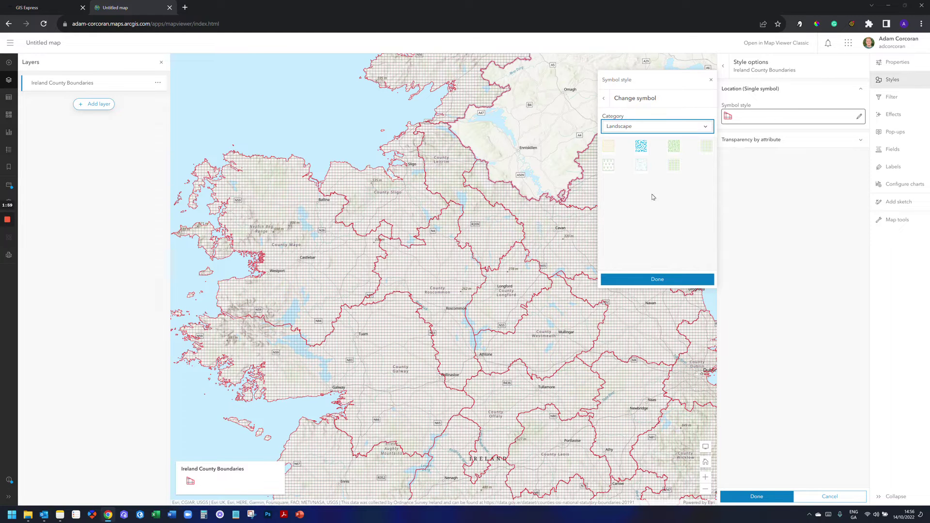
click(641, 147)
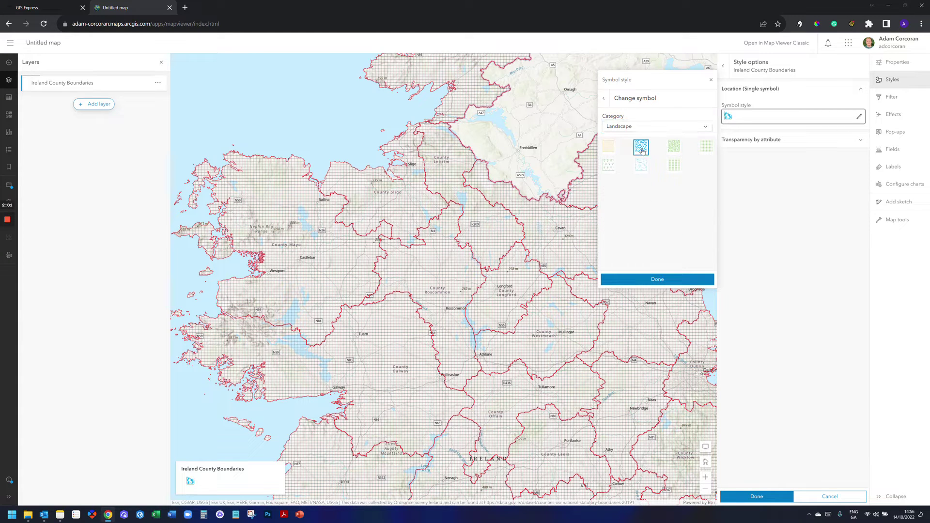
click(611, 168)
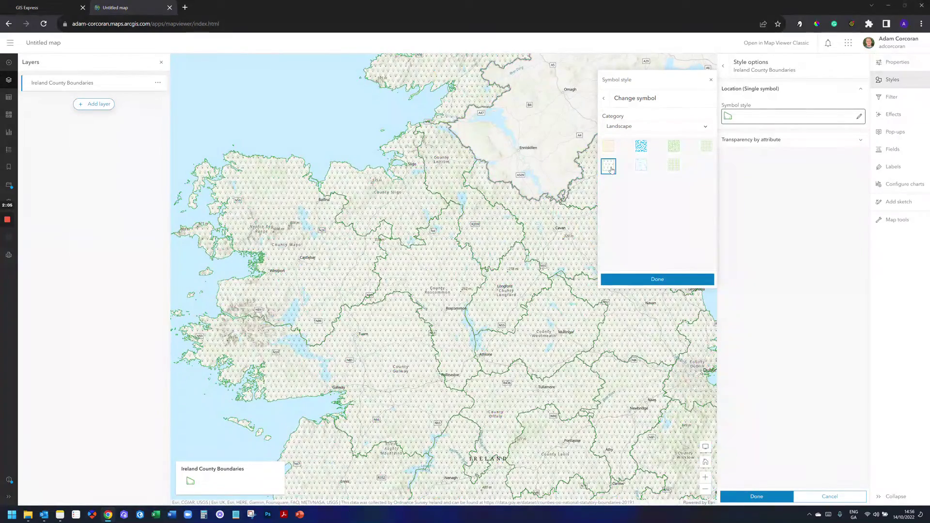
Switch the symbol category to Pencil Landscape and try several patterns, including the mountains and the wavy lines.
click(665, 129)
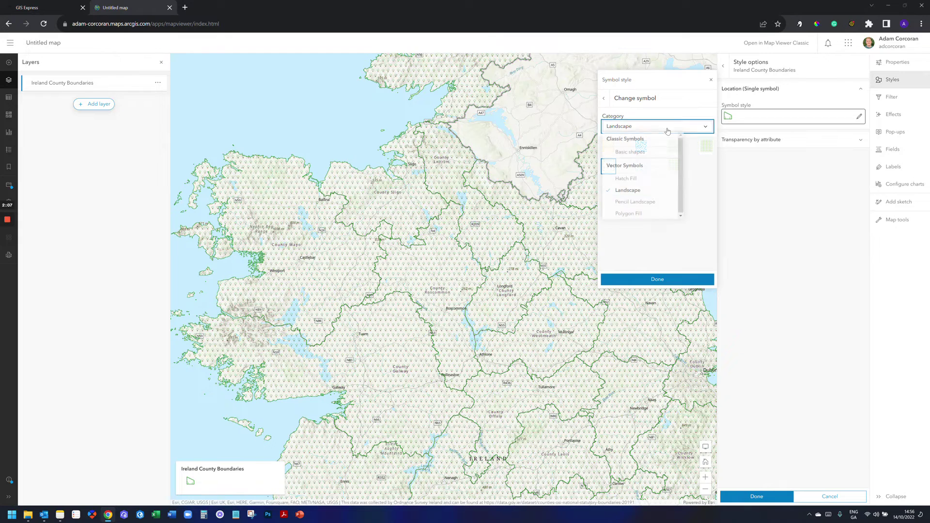
click(648, 204)
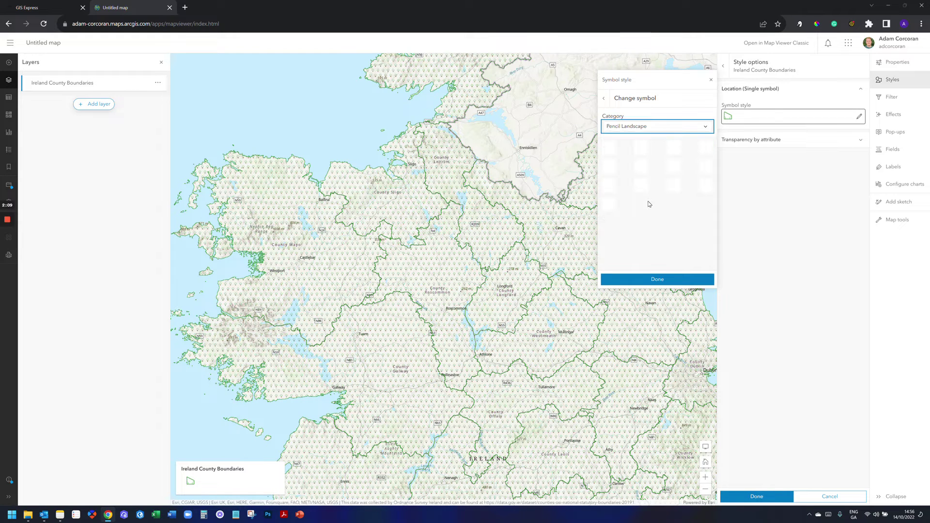
click(642, 166)
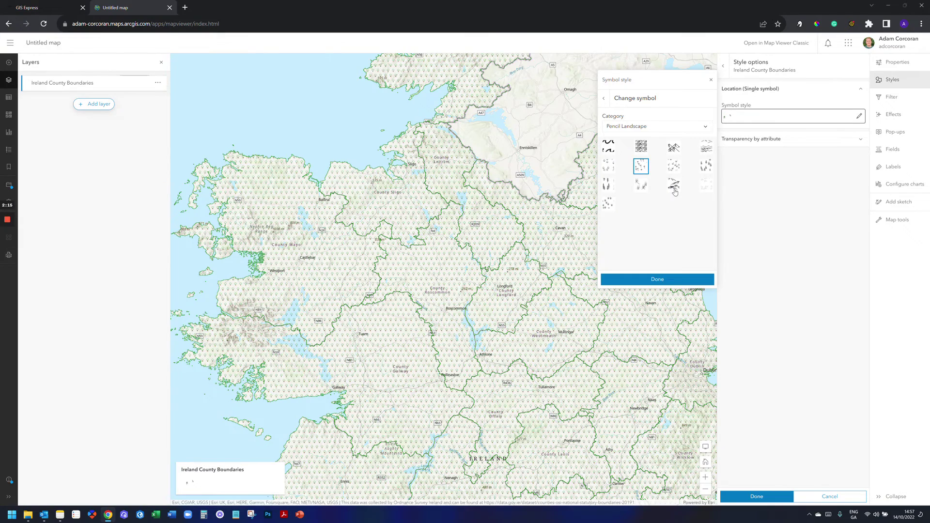
click(674, 187)
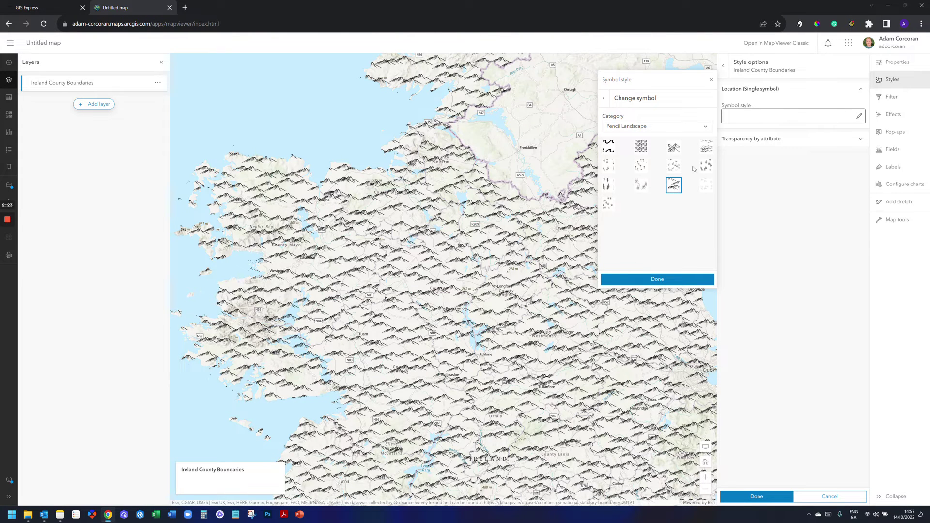
click(707, 152)
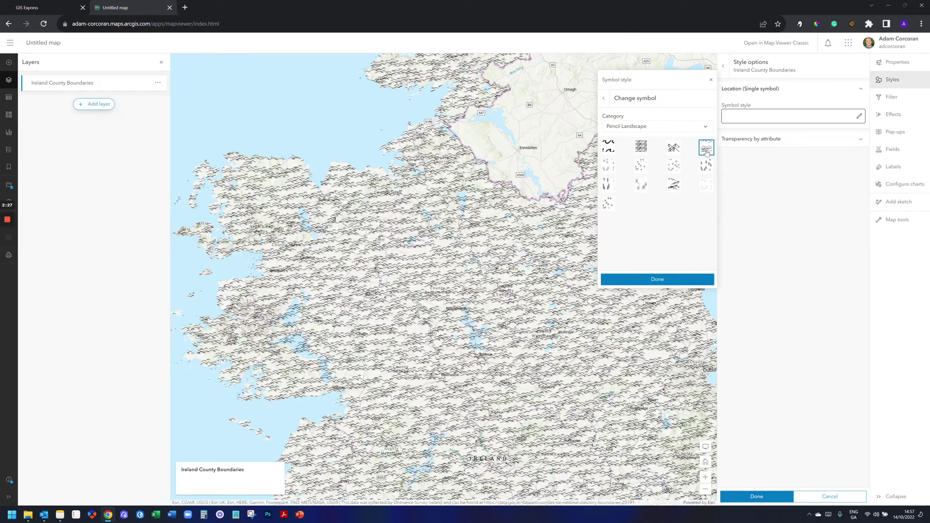
Apply a light green Polygon Fill symbol to the counties and set its solid stroke transparency to 73%.
click(694, 127)
click(628, 214)
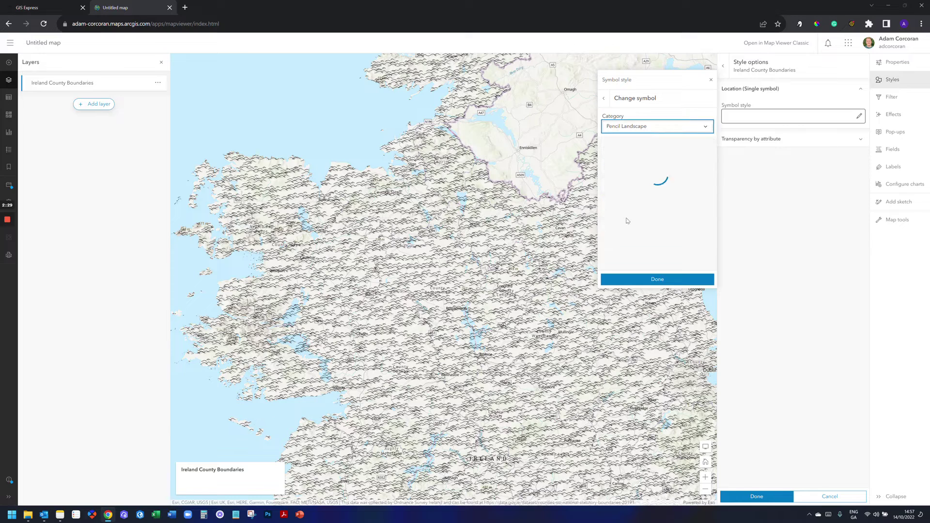
scroll(640, 223, down, 3)
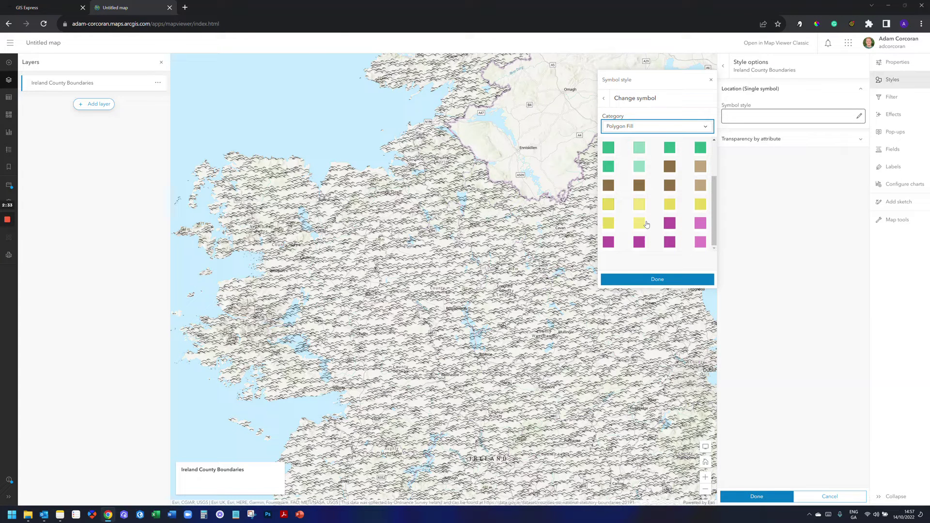
click(640, 168)
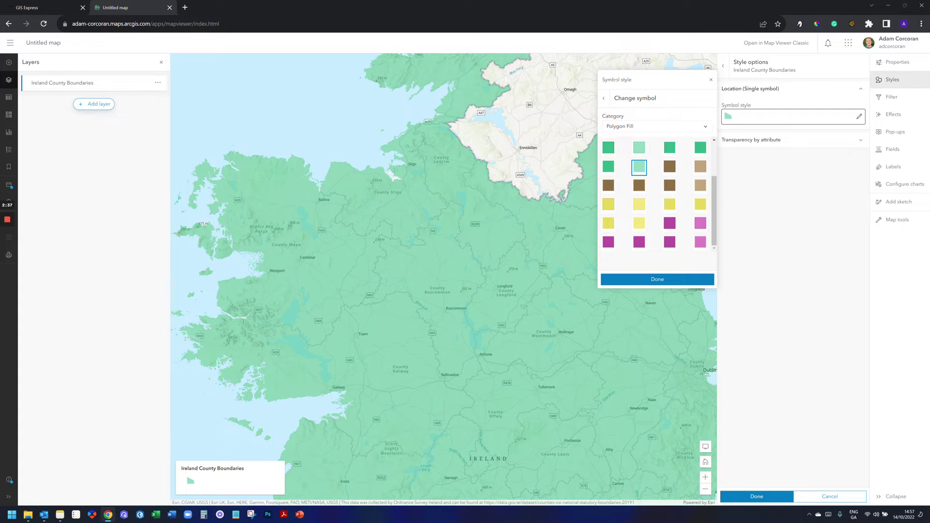
click(604, 98)
drag(631, 227, 641, 230)
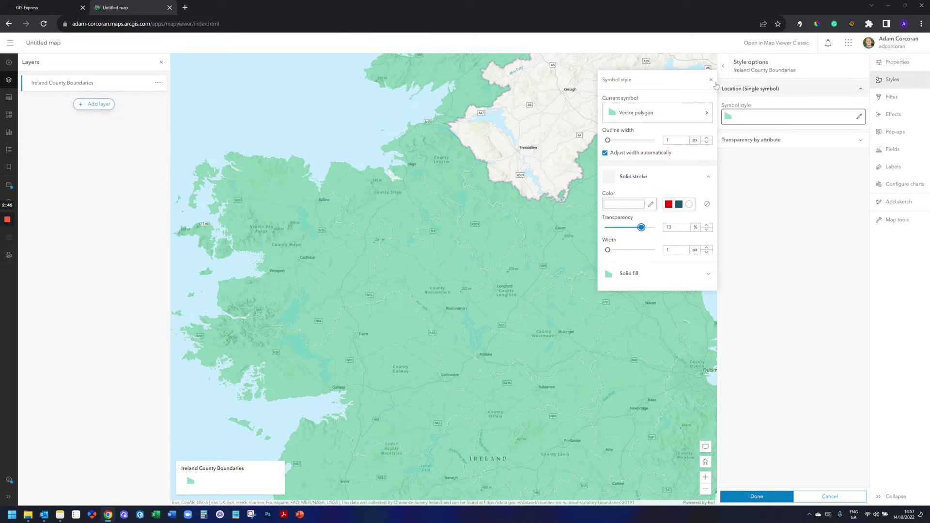
Style the Ireland County Boundaries layer by the PROVINCE field using the Types (unique symbols) style.
click(736, 92)
click(723, 66)
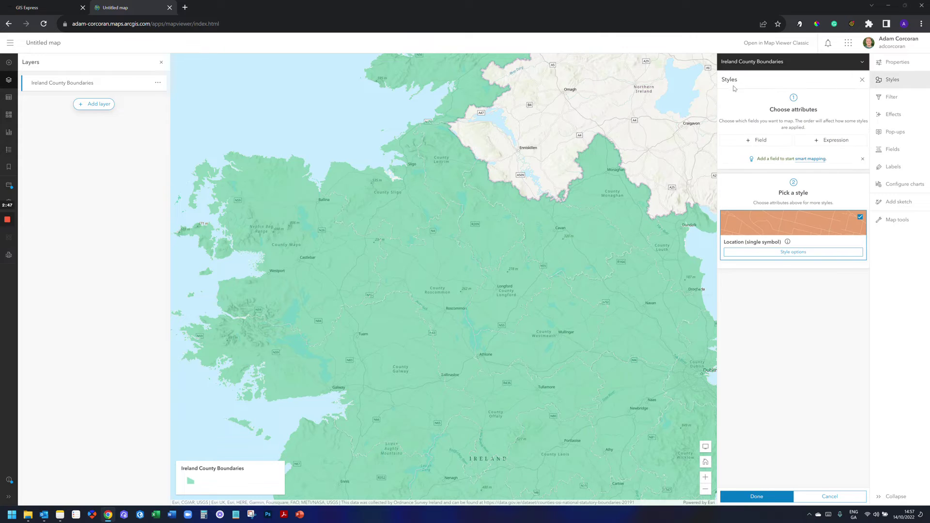
click(760, 141)
click(740, 266)
click(760, 304)
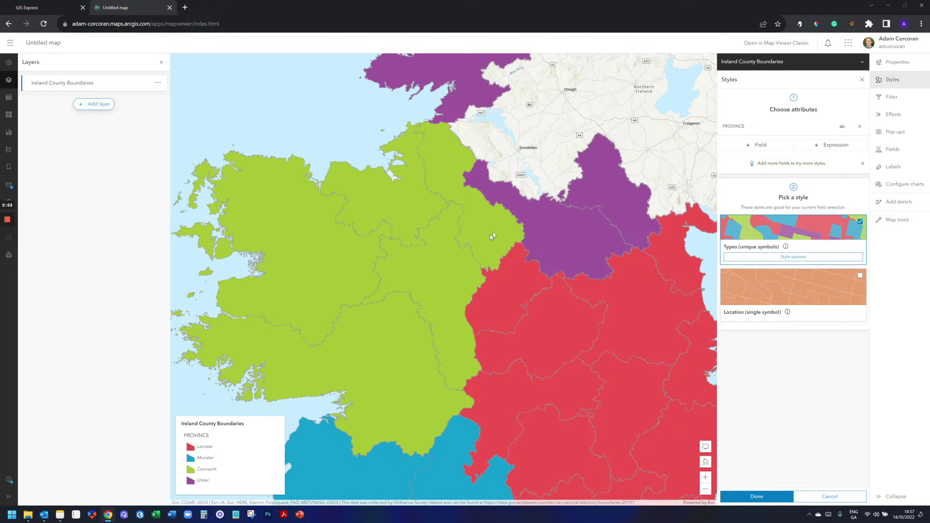
scroll(493, 232, down, 2)
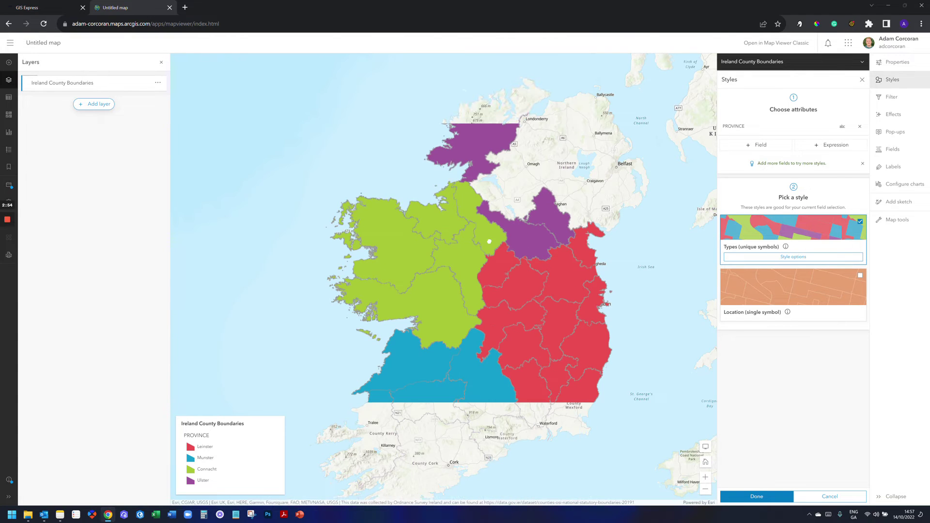
In the style options, give Leinster the dark diamond-patterned Hatch Fill symbol.
click(807, 261)
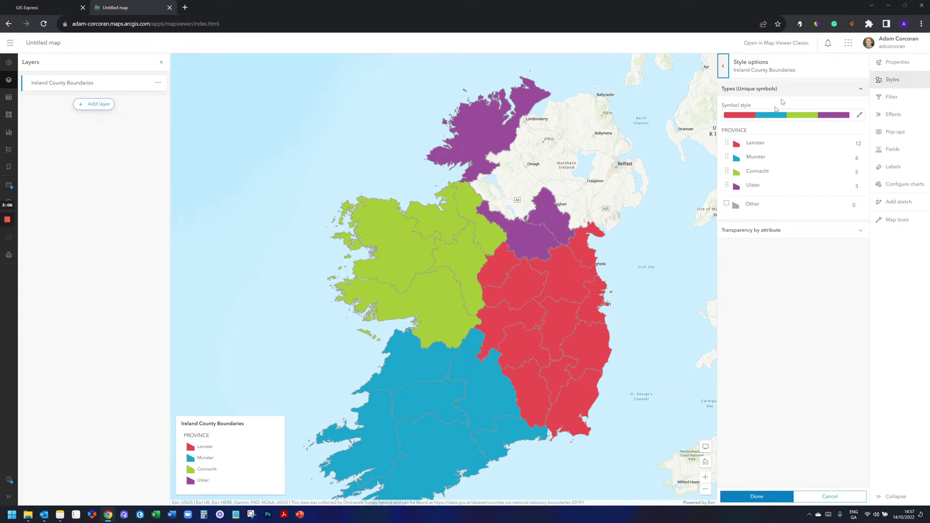
click(737, 144)
click(674, 113)
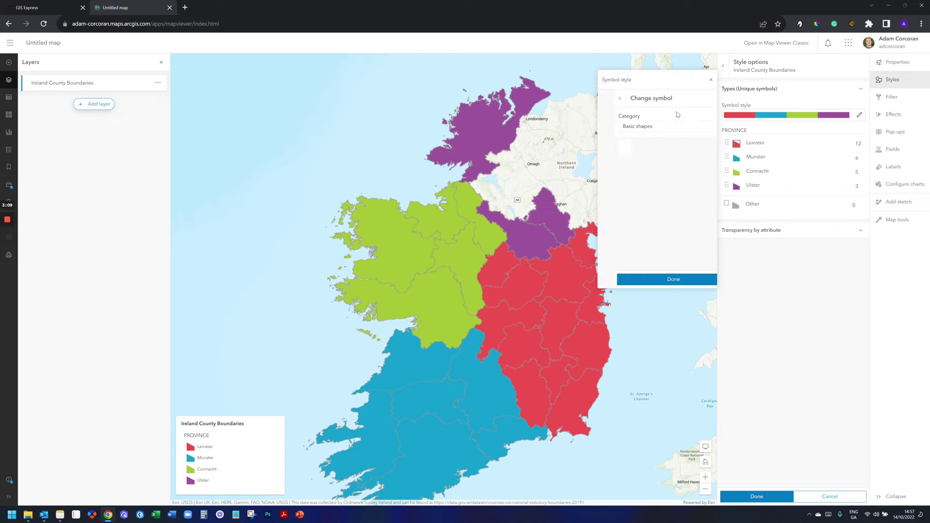
click(674, 127)
click(670, 178)
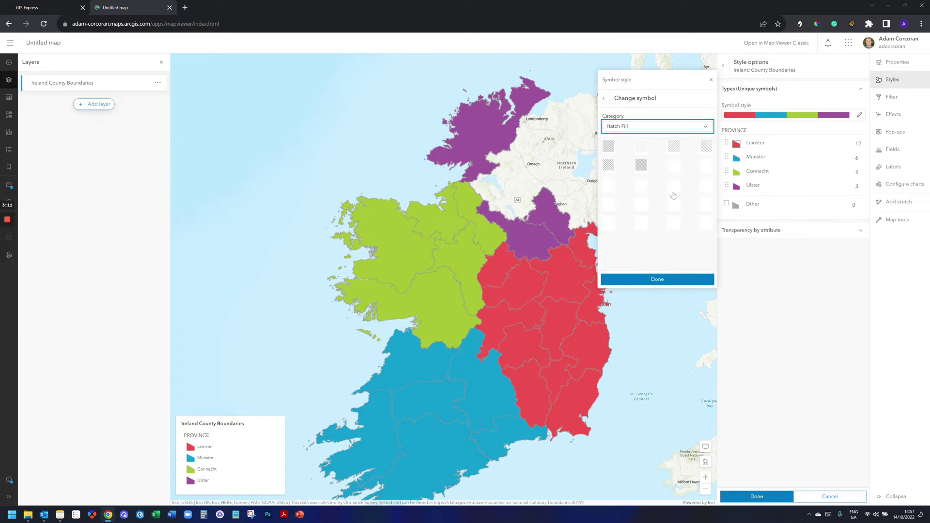
click(675, 165)
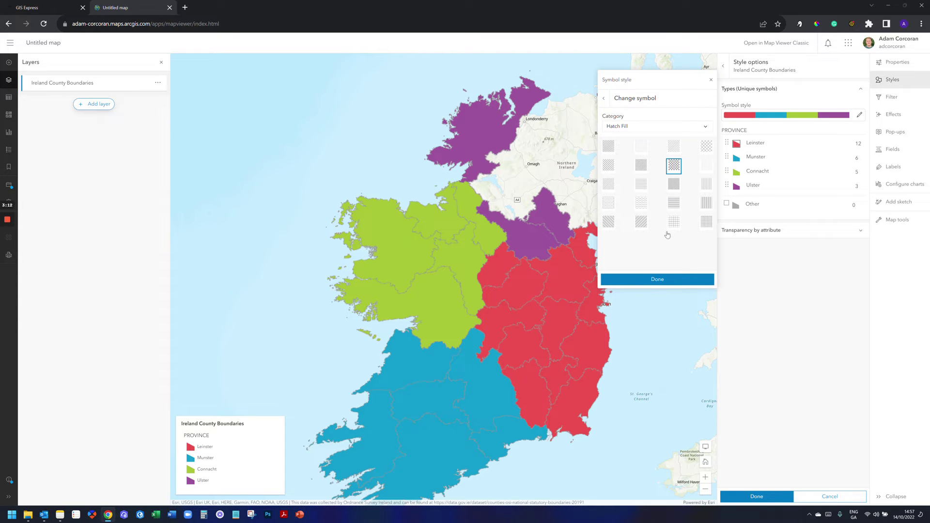
click(655, 280)
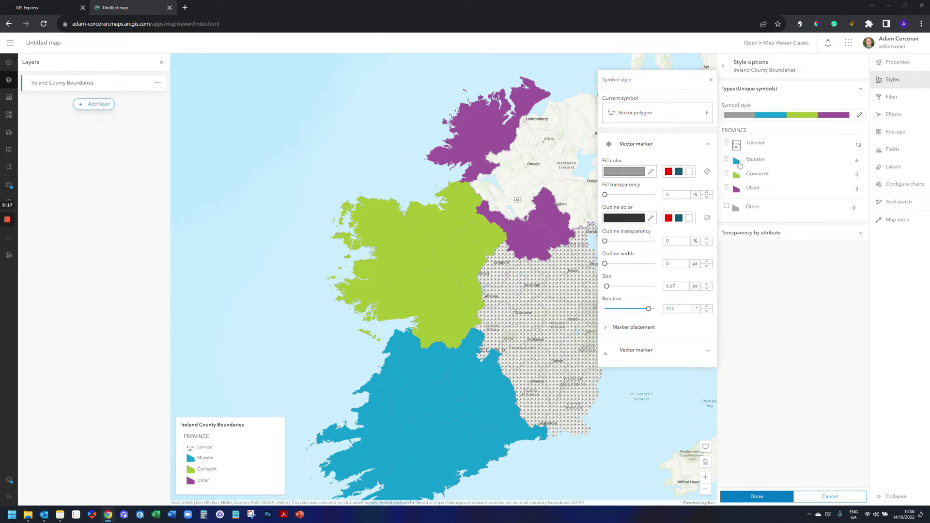
Give Munster the diagonal crosshatch symbol from the Hatch Fill category.
click(737, 162)
click(663, 119)
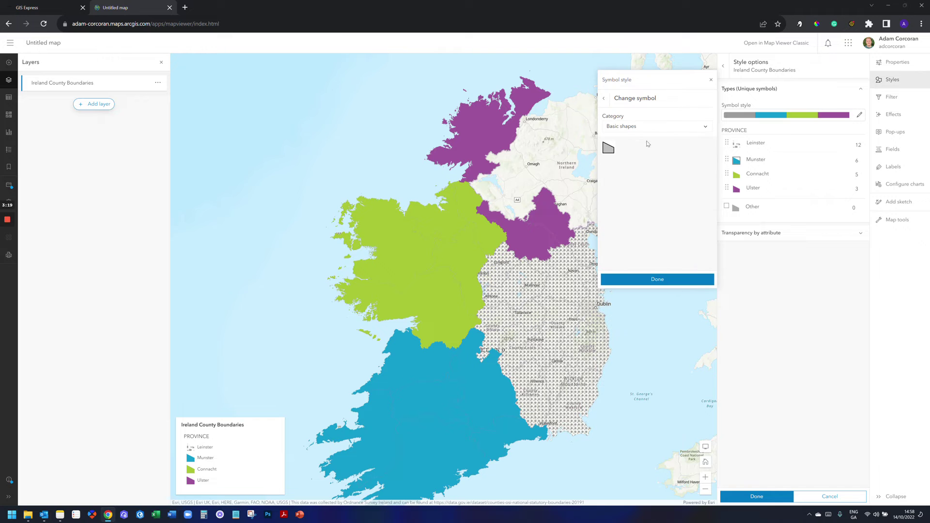
click(646, 127)
click(646, 181)
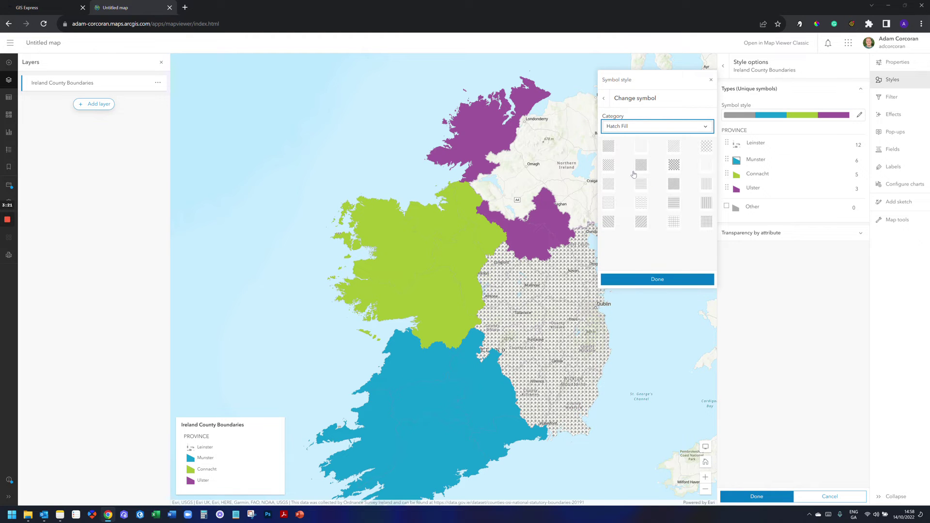
click(609, 166)
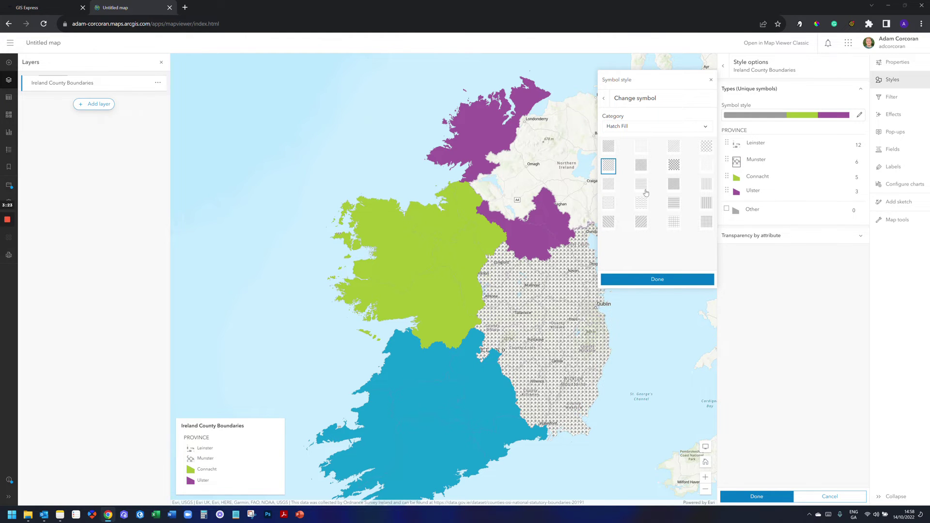
click(659, 280)
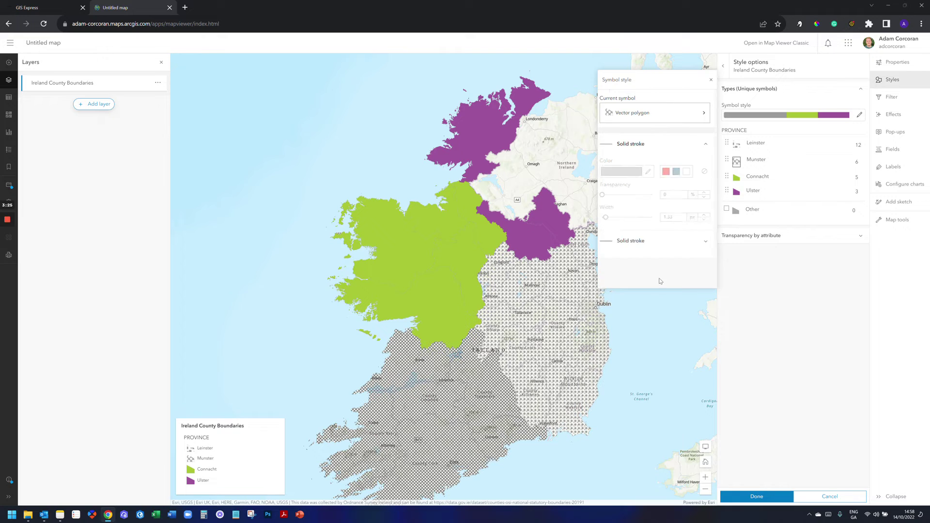
Color Munster's first solid stroke red and its second solid stroke bright green.
click(668, 172)
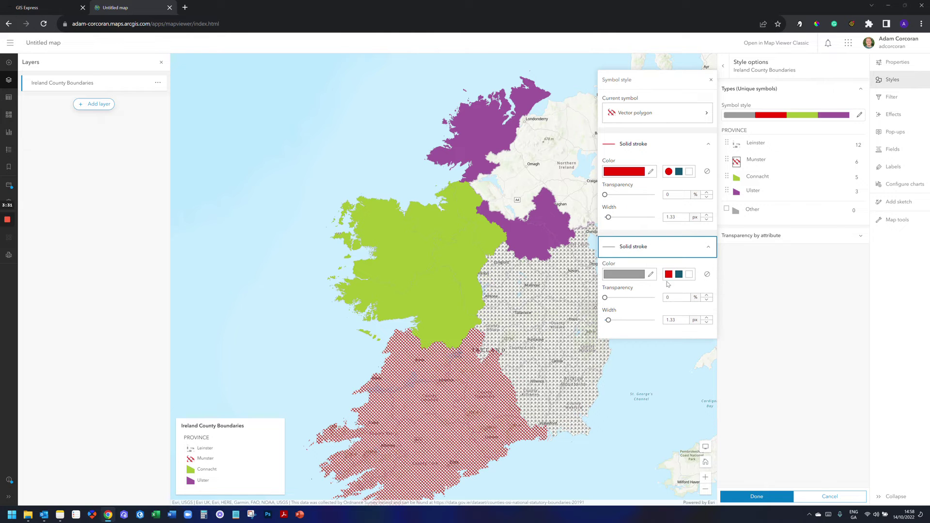
click(679, 275)
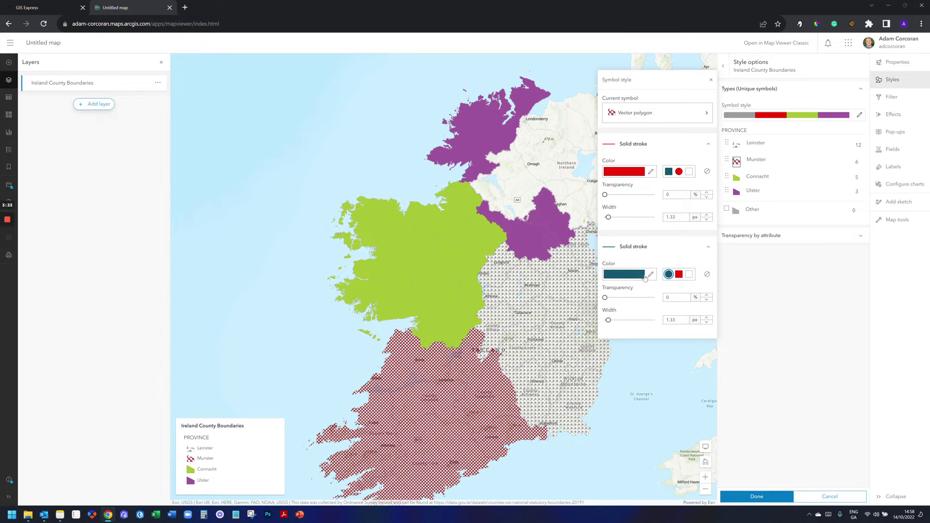
click(644, 277)
drag(676, 171, 655, 171)
drag(705, 130, 711, 125)
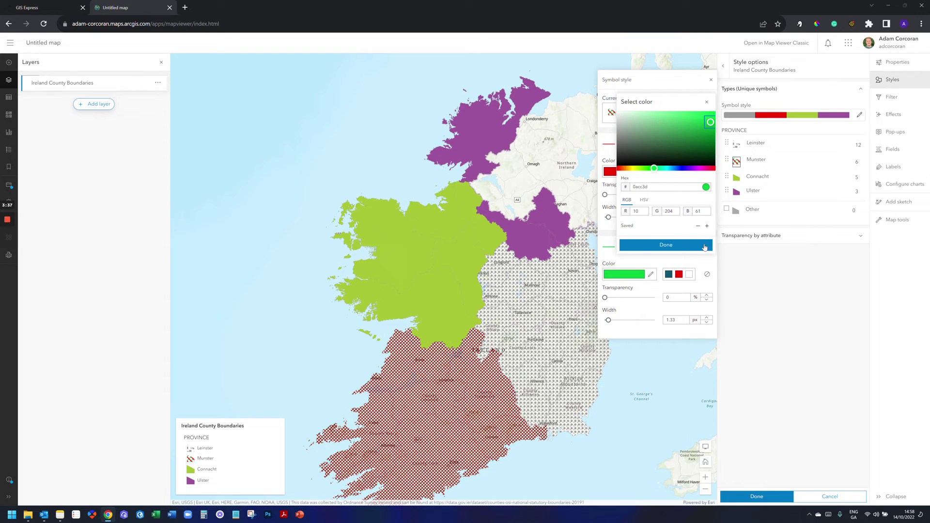
click(666, 245)
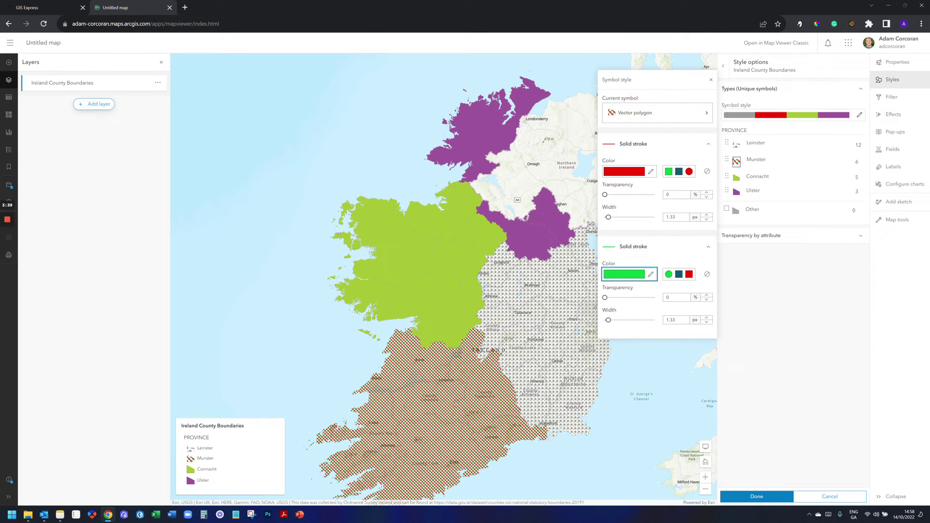
click(711, 79)
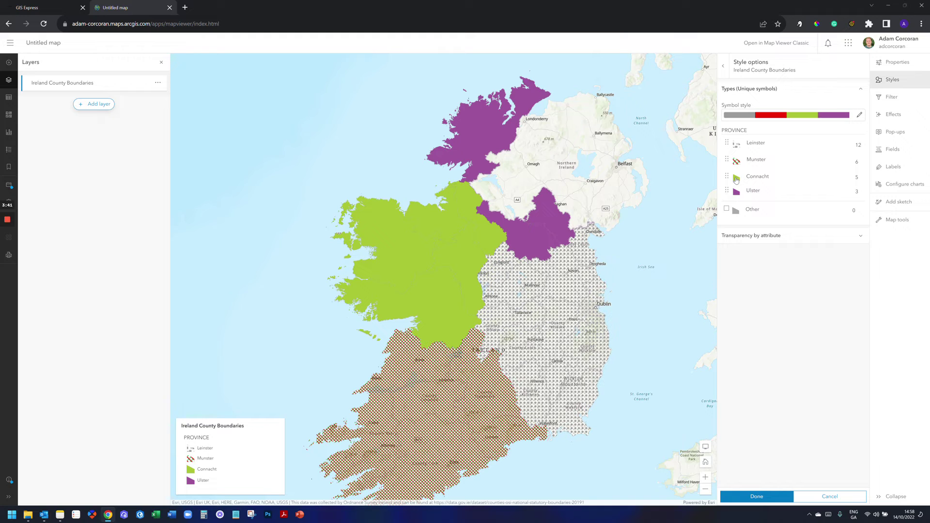
Set Connacht's fill transparency to 69%.
click(736, 178)
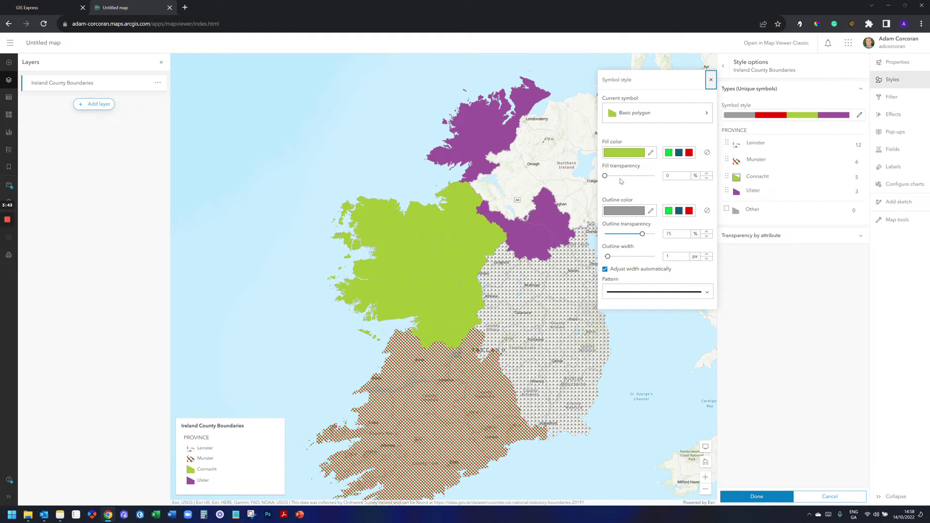
drag(606, 177, 640, 177)
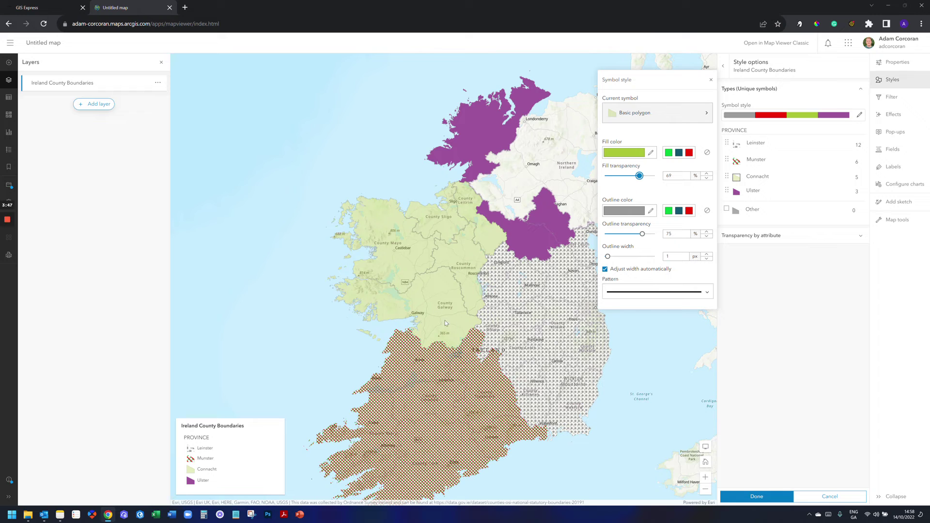
Try the bright blue Landscape symbol for Ulster and settle on the light orange one from the same category.
click(737, 192)
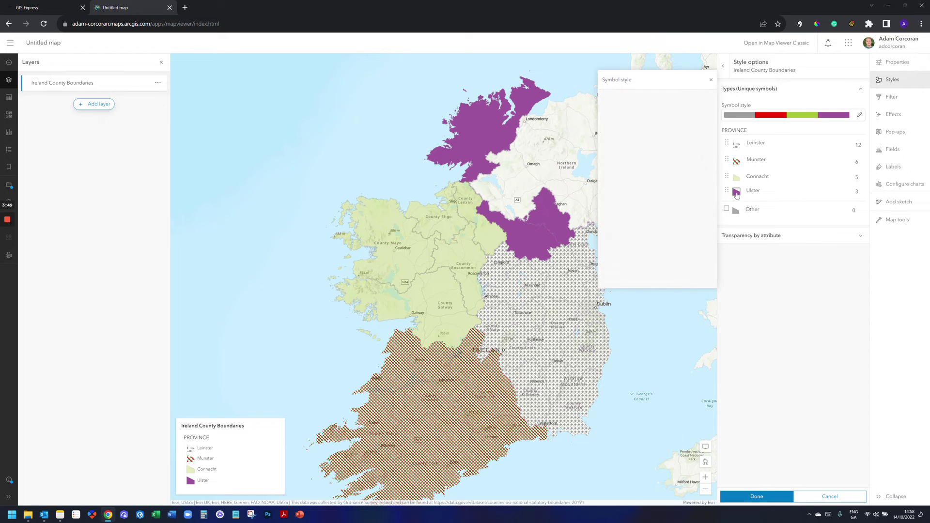
click(678, 116)
click(644, 127)
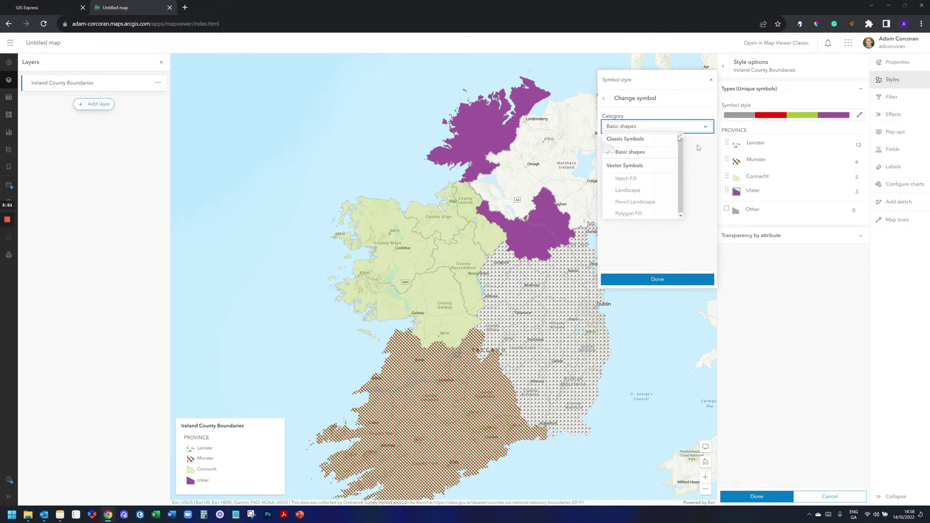
click(636, 191)
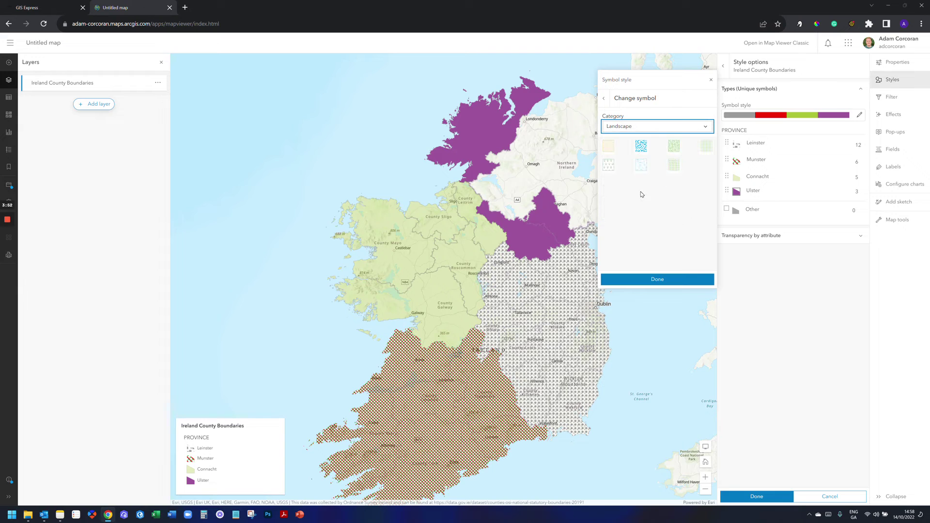
click(643, 146)
click(608, 149)
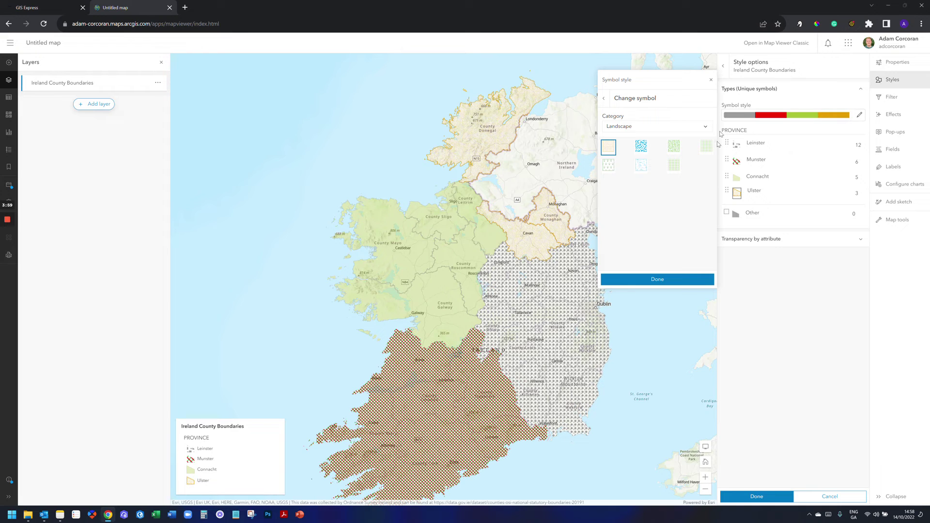
click(711, 79)
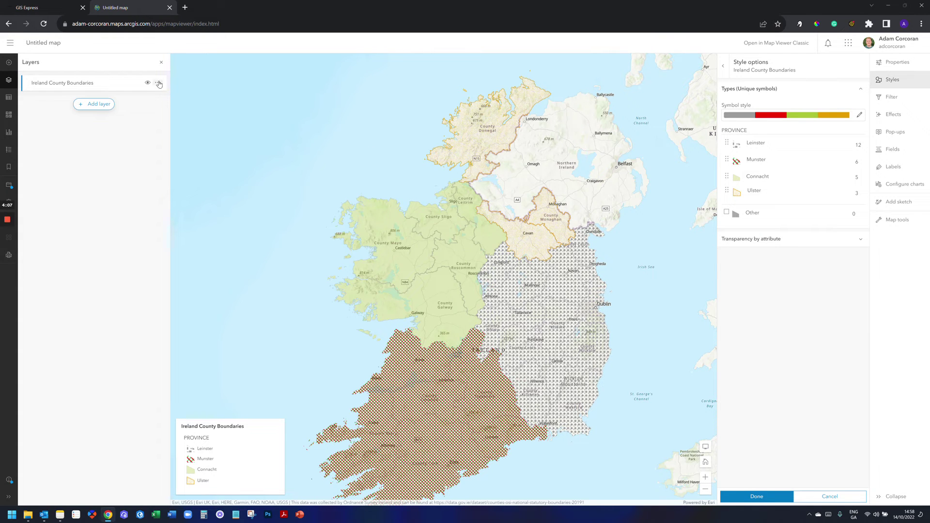
Leave the map for the Content page and look through the items in My Content.
click(10, 42)
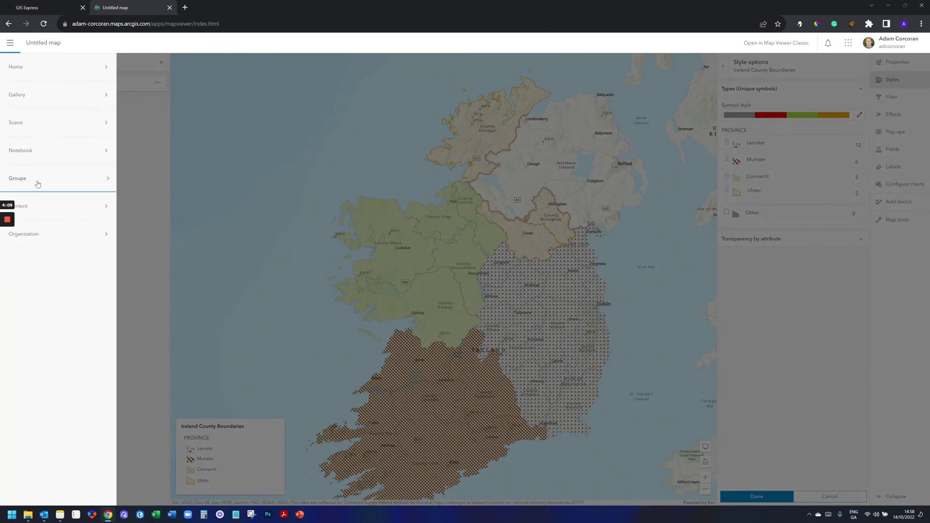
click(39, 207)
click(506, 69)
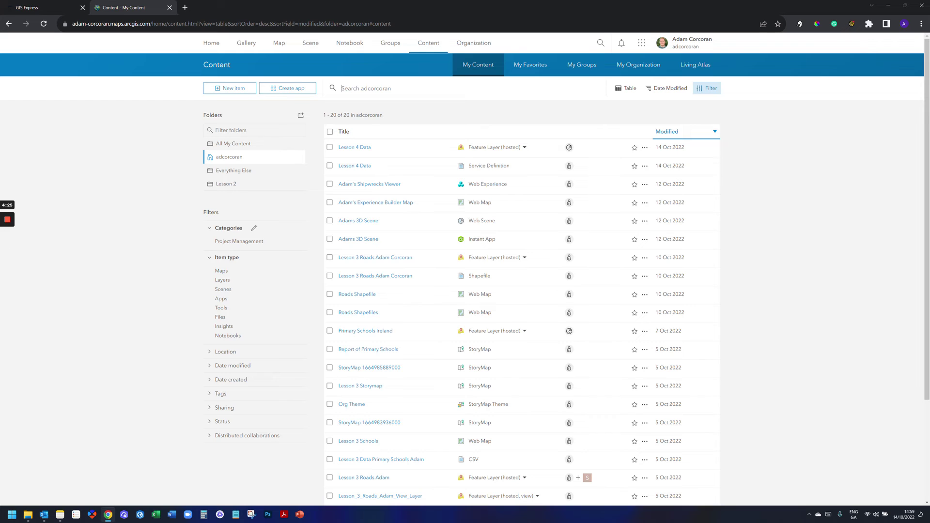
scroll(384, 422, down, 1)
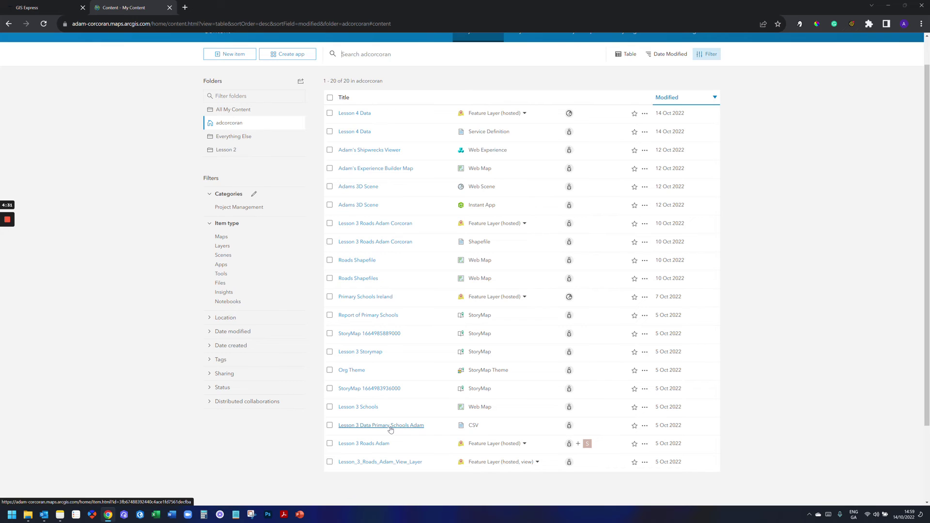
Search for "lesson 1" across All My Content.
click(369, 54)
text(lesson 2)
key(BackSpace)
text(1)
click(253, 111)
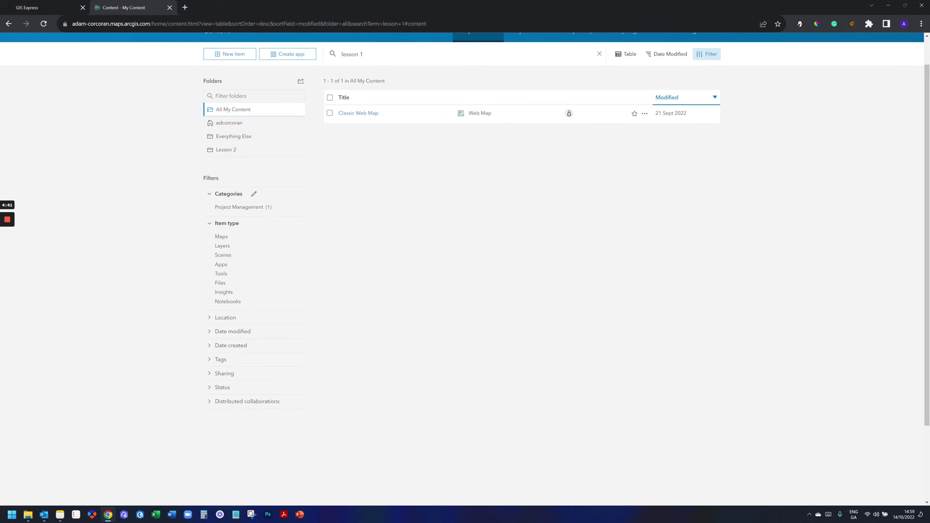
Search all content for "lesson" and open the Lesson One hosted feature layer.
key(ctrl+a)
text(lesson)
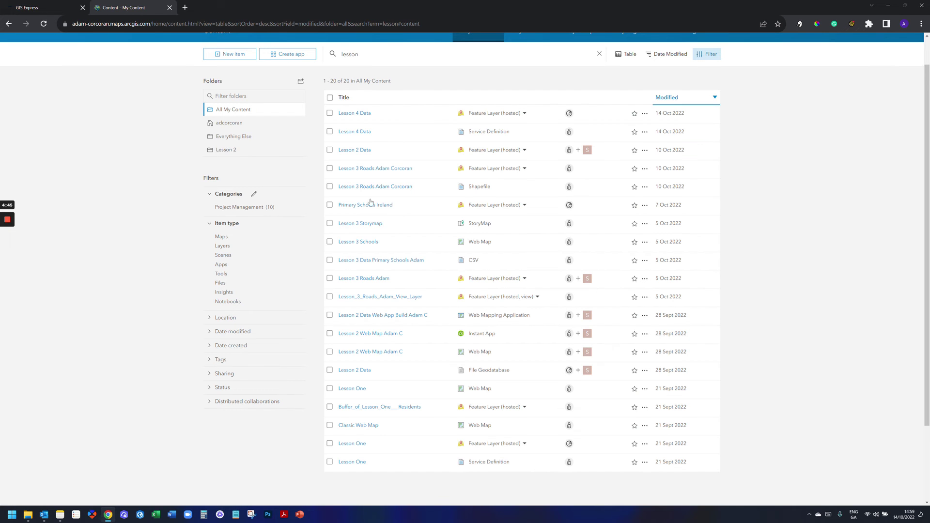
scroll(379, 319, down, 1)
scroll(379, 318, down, 1)
click(356, 366)
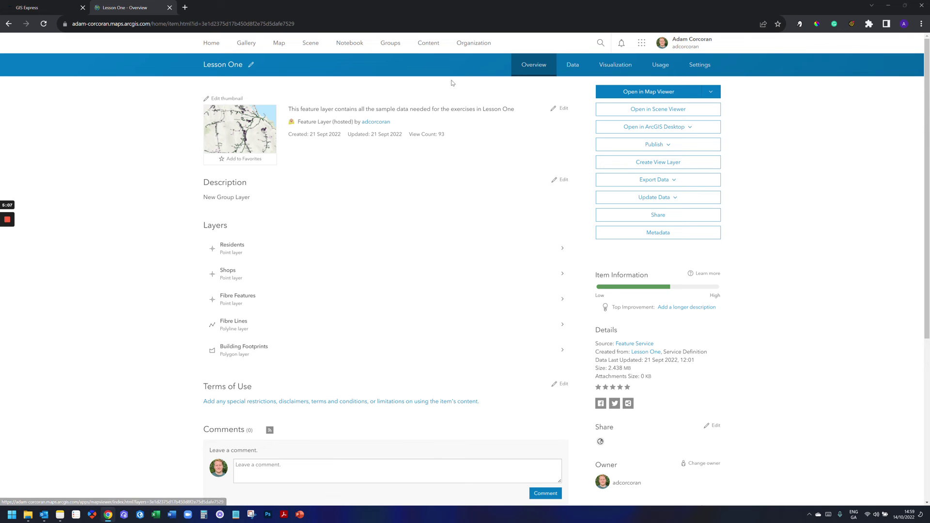
Open the Lesson One visualization and hide the Residents, Shops, Fibre Features and Fibre Lines layers, leaving only Building Footprints.
click(616, 66)
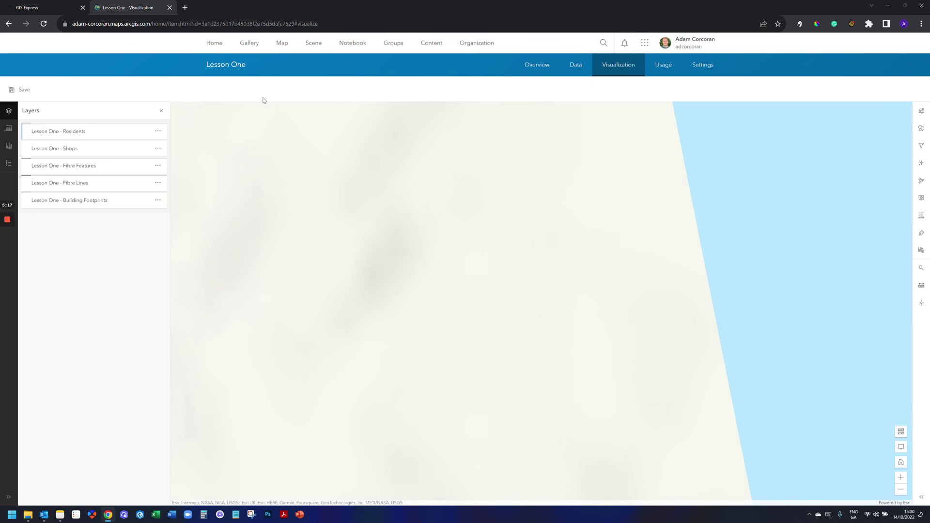
click(140, 200)
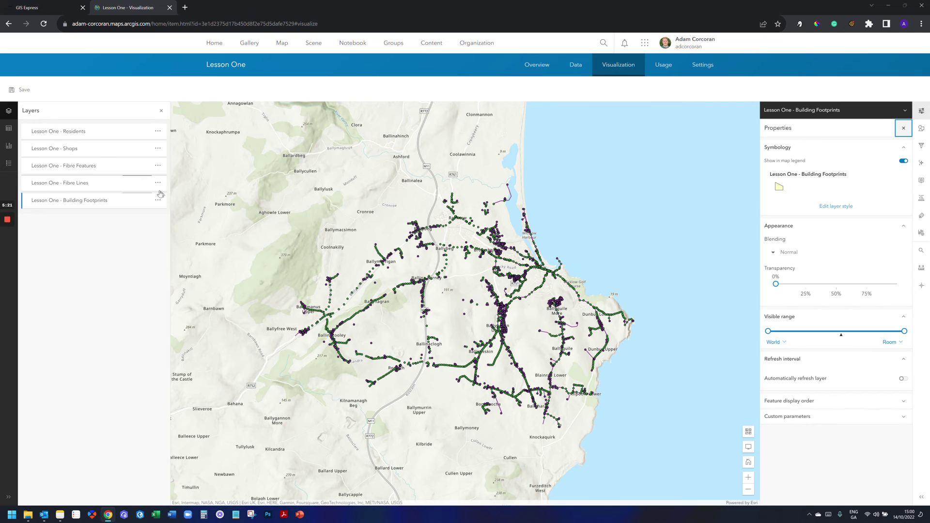
click(147, 165)
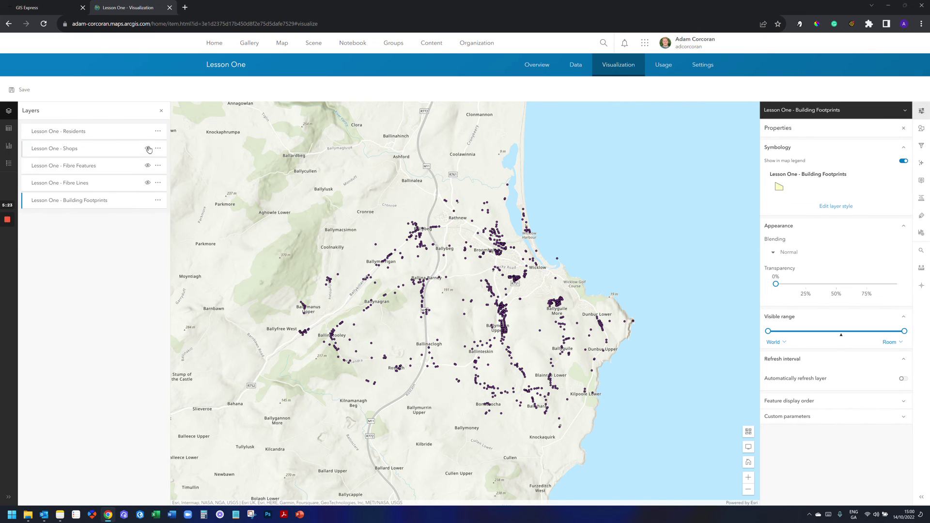
click(147, 149)
click(148, 131)
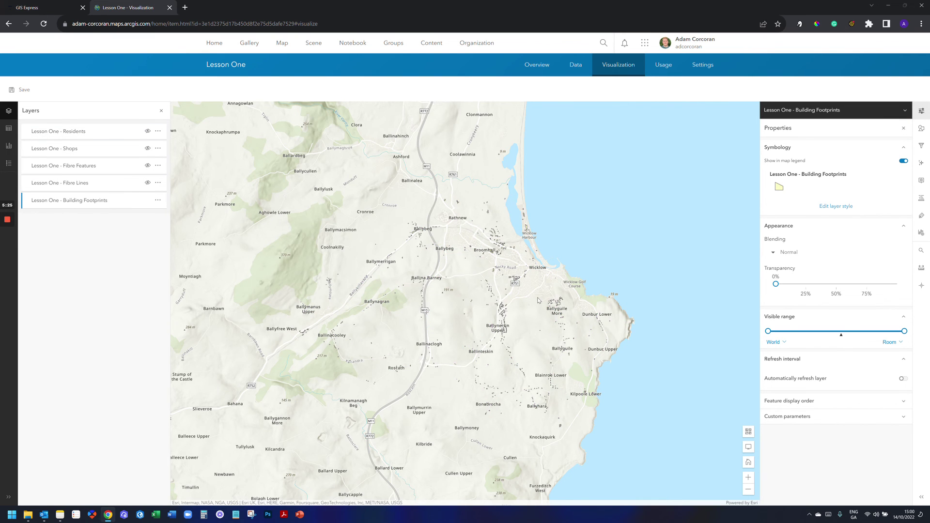
scroll(538, 300, up, 5)
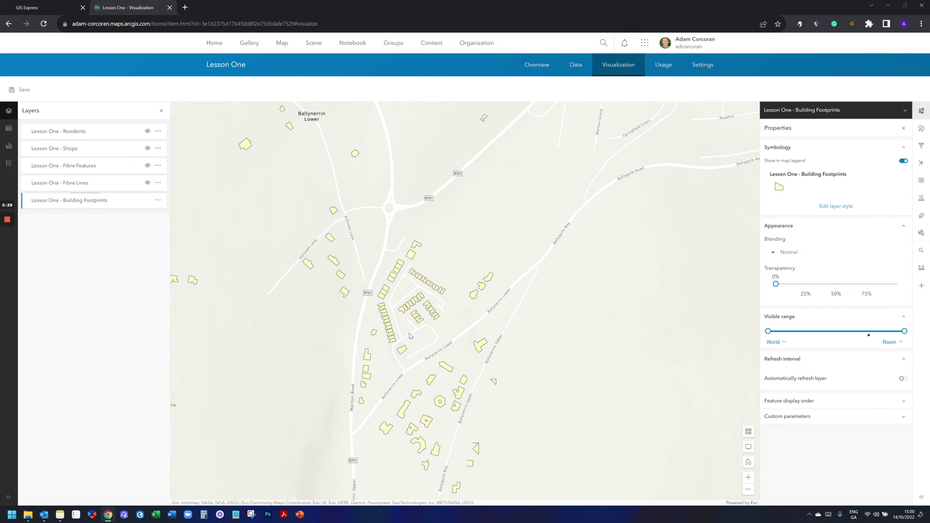
Open the single-symbol style of the Building Footprints layer for editing and set the symbol category to Hatch Fill.
scroll(410, 335, up, 2)
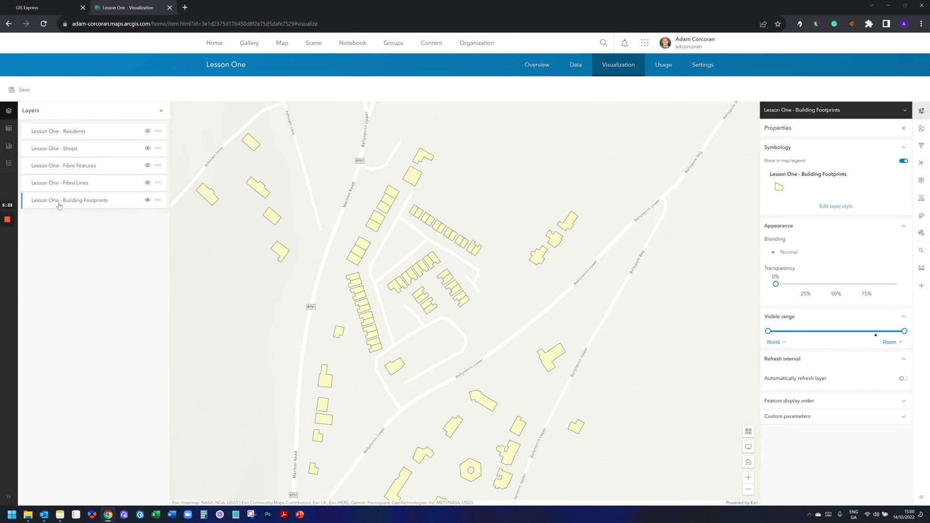
click(922, 129)
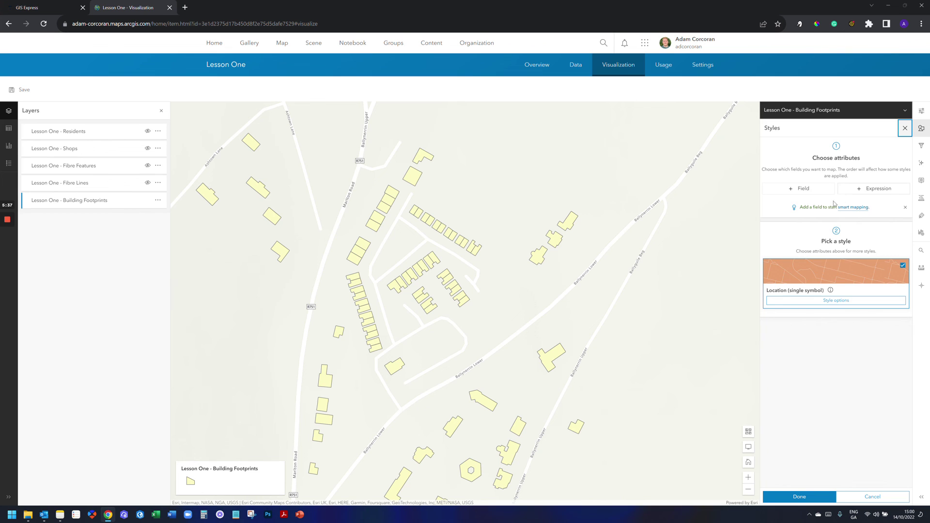
click(849, 300)
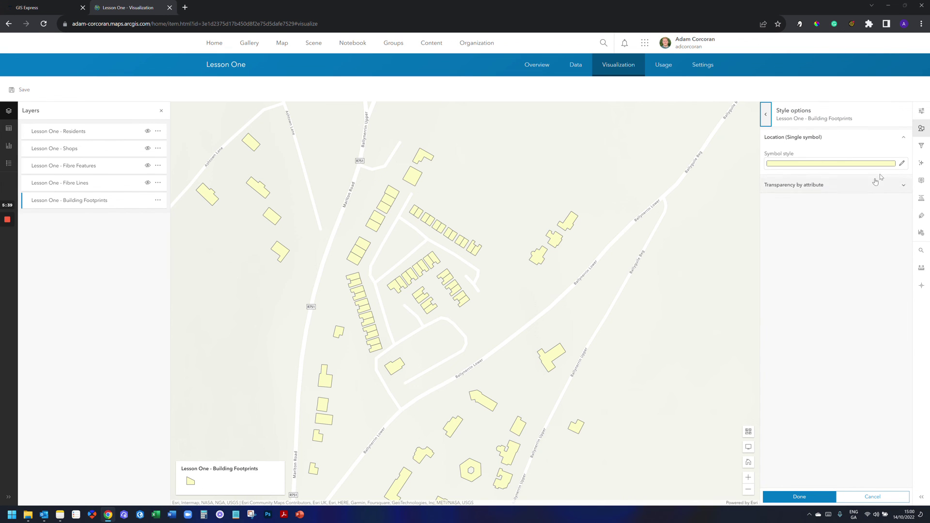
click(903, 164)
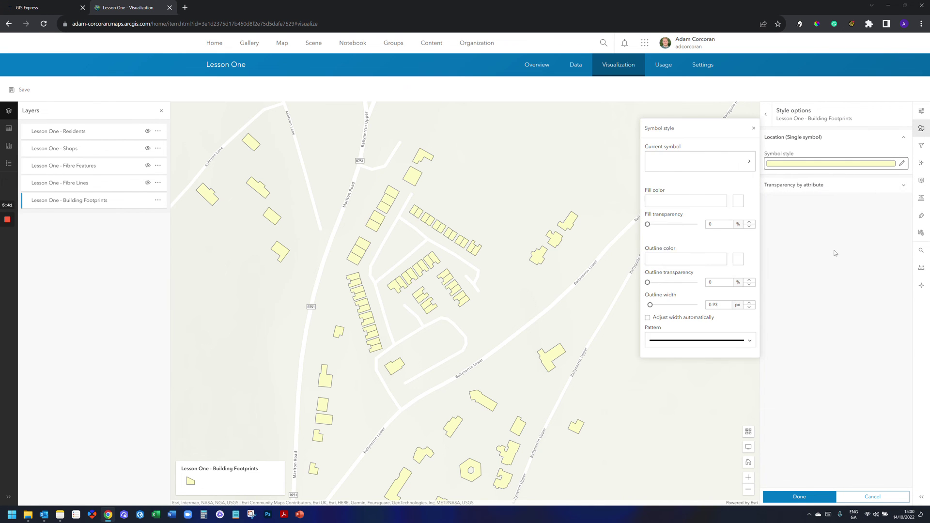
click(720, 165)
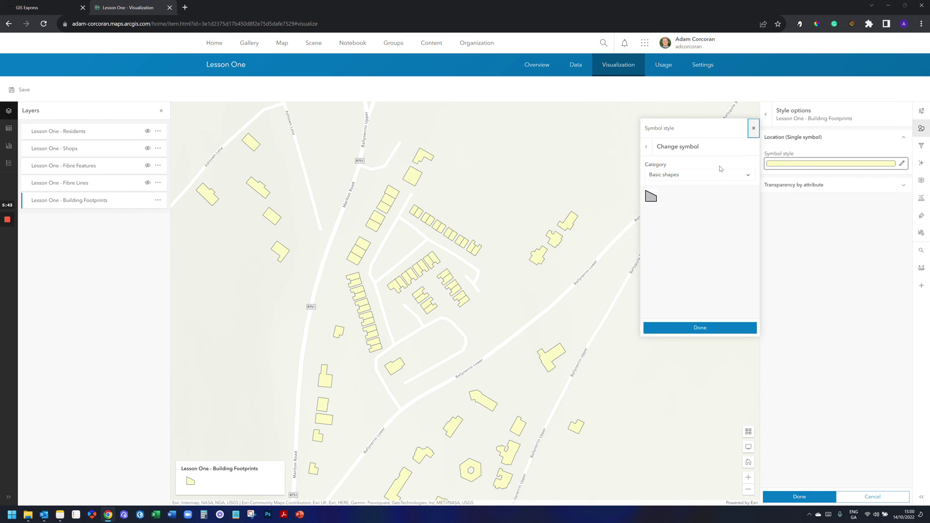
click(681, 176)
click(700, 228)
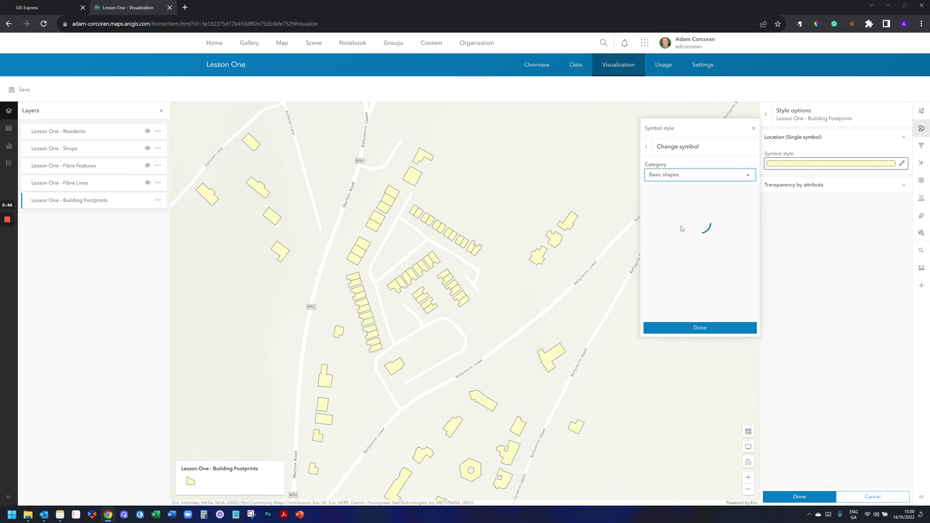
Try the zigzag and horizontal-line hatches on the building footprints, apply the dense grid hatch instead, and finish the style edit.
click(683, 252)
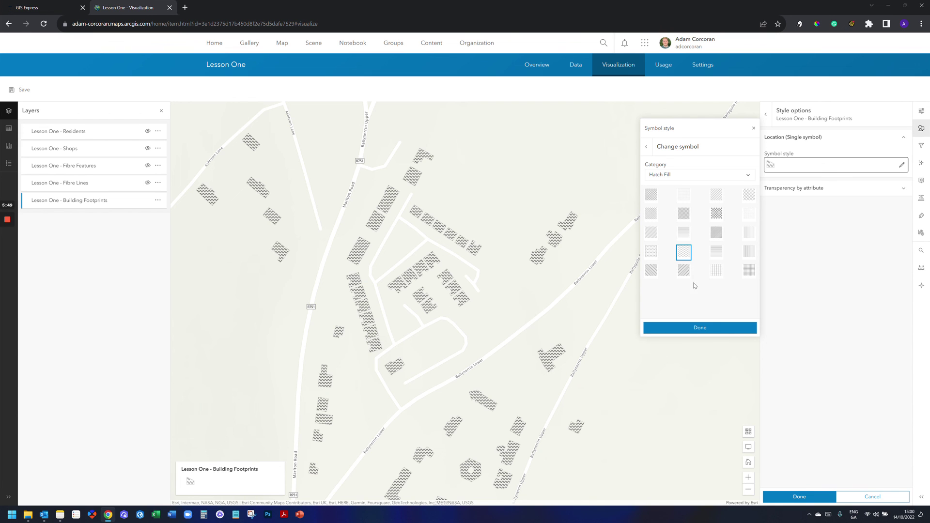
click(720, 253)
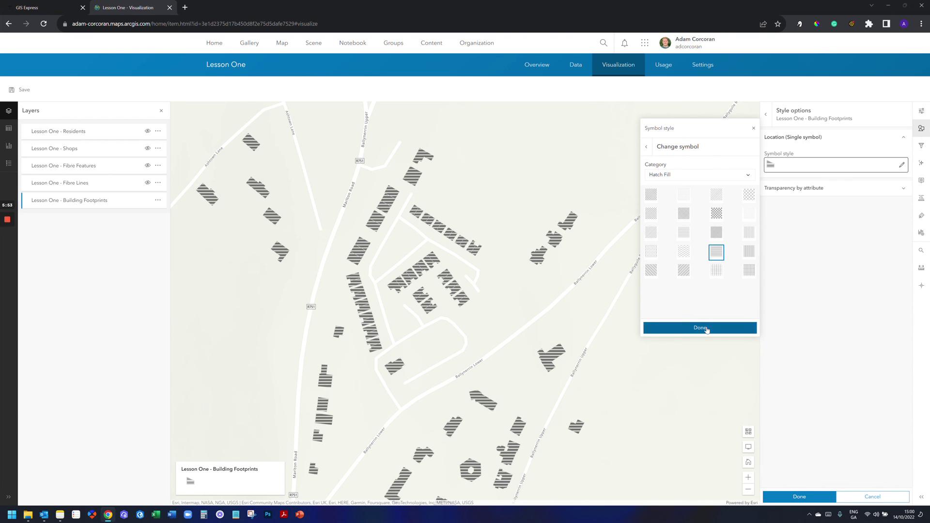
click(747, 274)
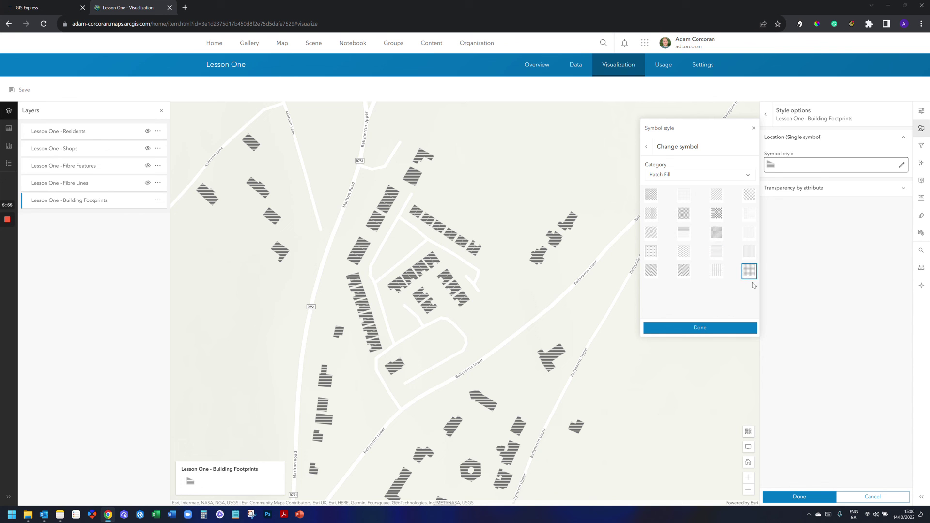
click(699, 329)
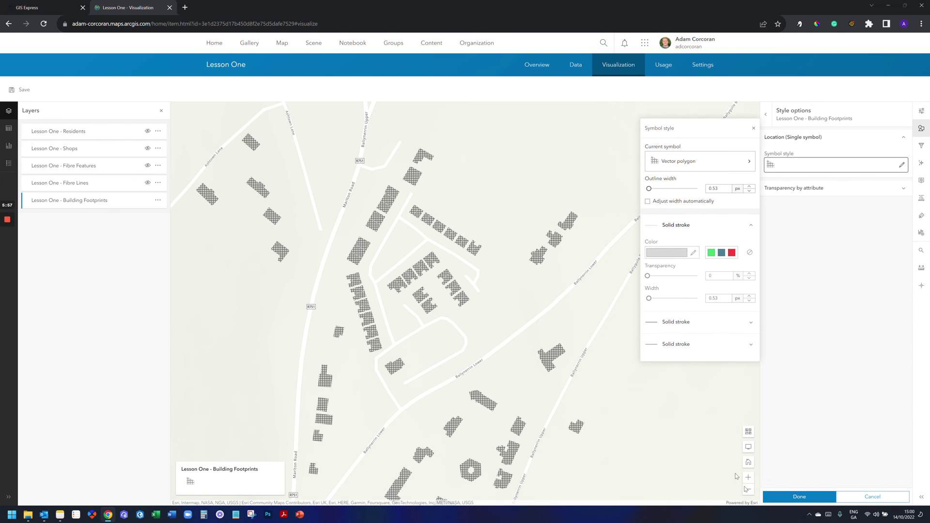
click(804, 496)
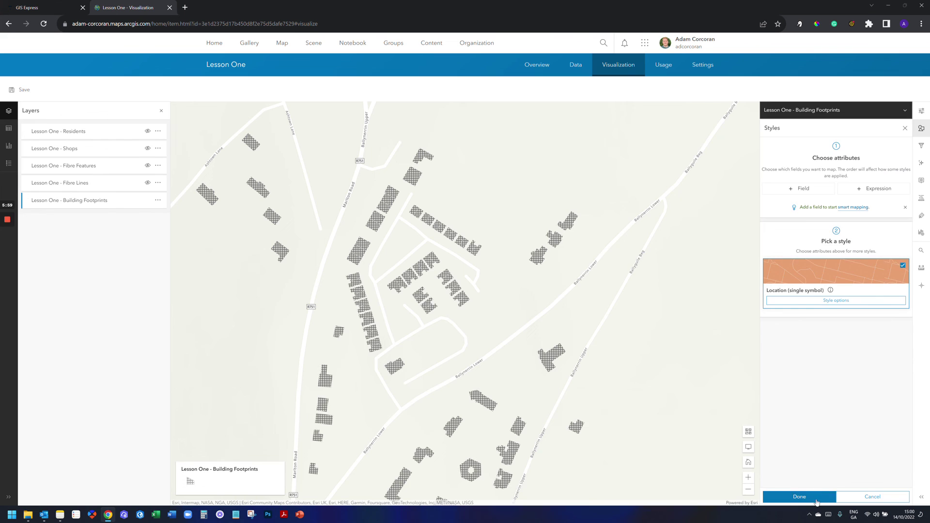
click(800, 496)
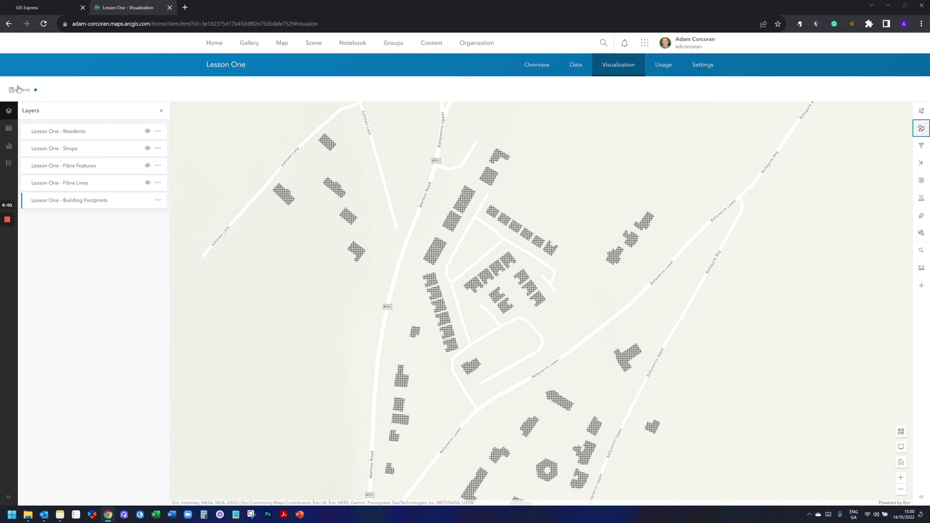